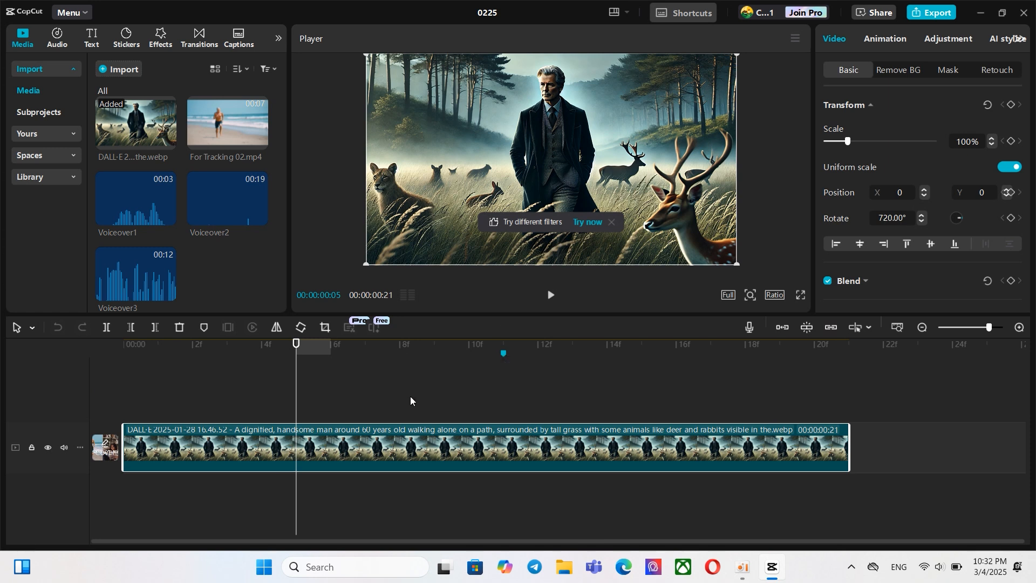
Deselect the image clip and move the playhead to the start of the timeline.
{"action": "left_click", "coordinate": [393, 397]}
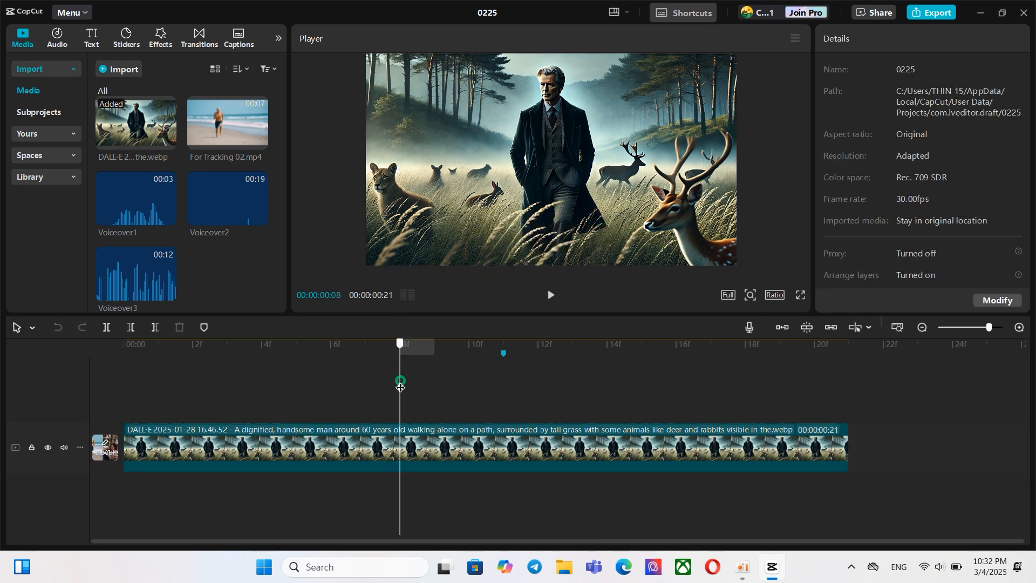
{"action": "left_click_drag", "start_coordinate": [400, 380], "coordinate": [297, 381]}
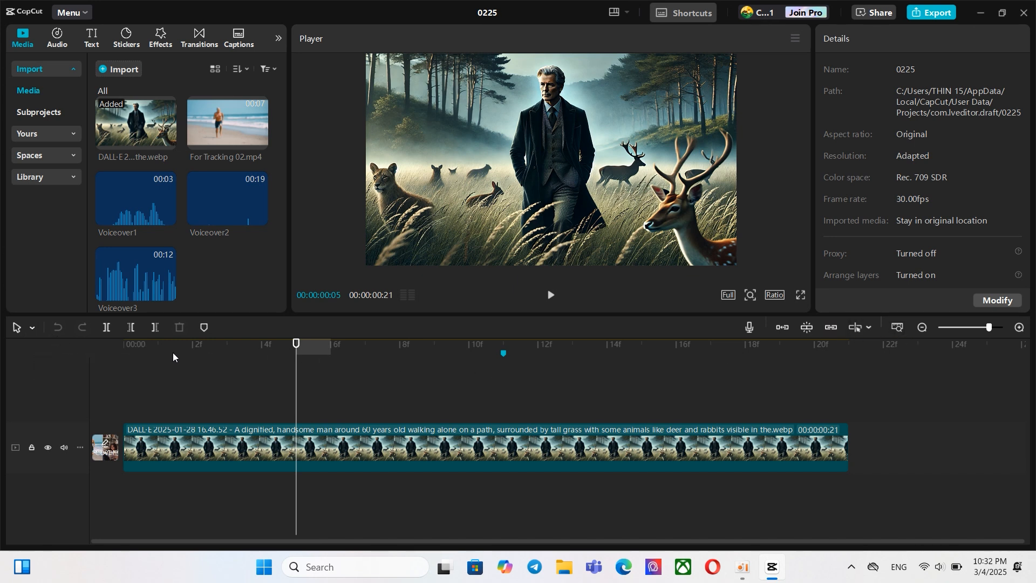
{"action": "left_click_drag", "start_coordinate": [296, 364], "coordinate": [128, 362]}
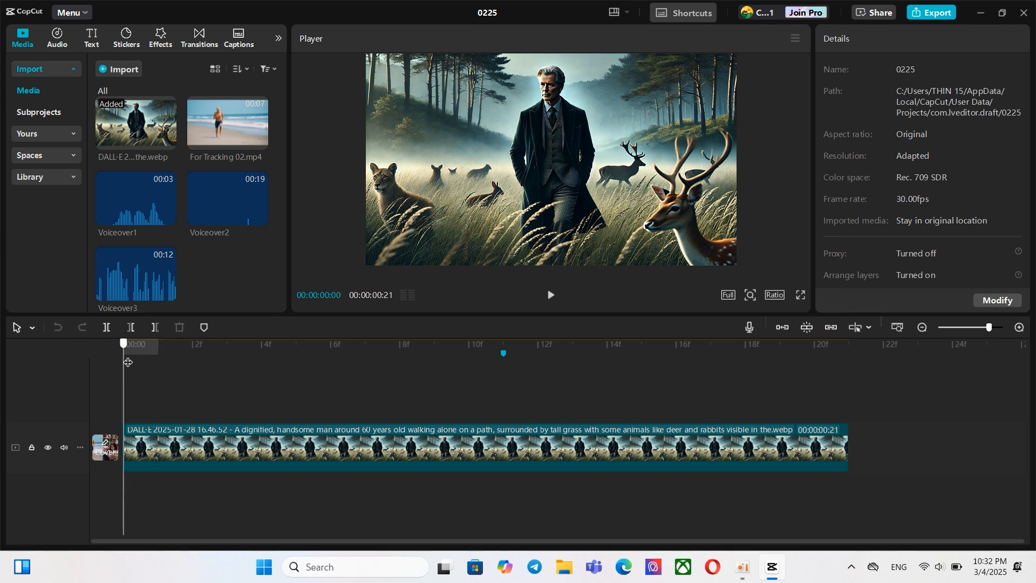
{"action": "left_click_drag", "start_coordinate": [127, 362], "coordinate": [131, 362]}
With the Select tool, move the image clip to start at 2f and move it back to the timeline start.
{"action": "left_click", "coordinate": [30, 329]}
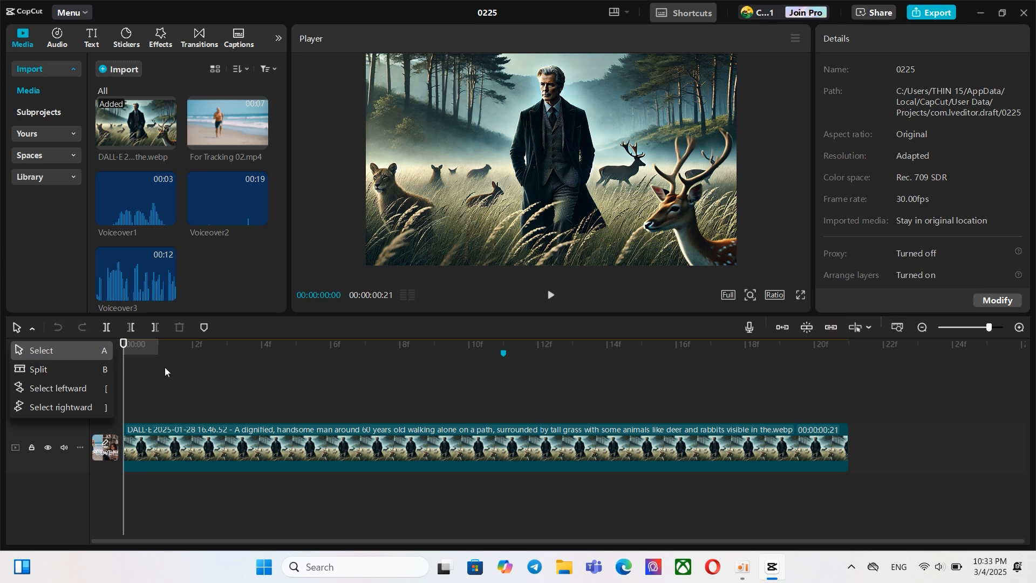
{"action": "left_click", "coordinate": [162, 439]}
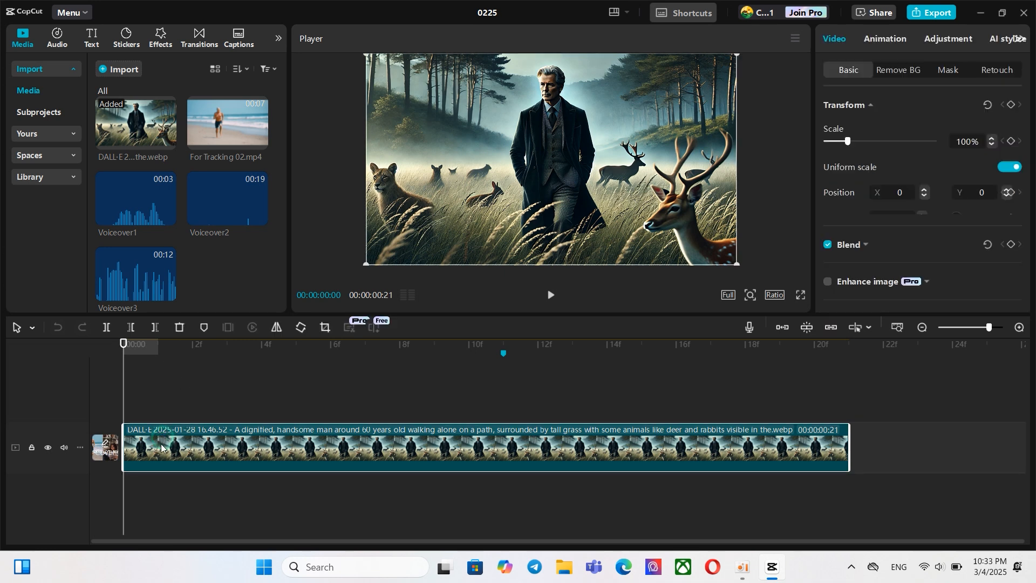
{"action": "left_click_drag", "start_coordinate": [158, 449], "coordinate": [216, 455]}
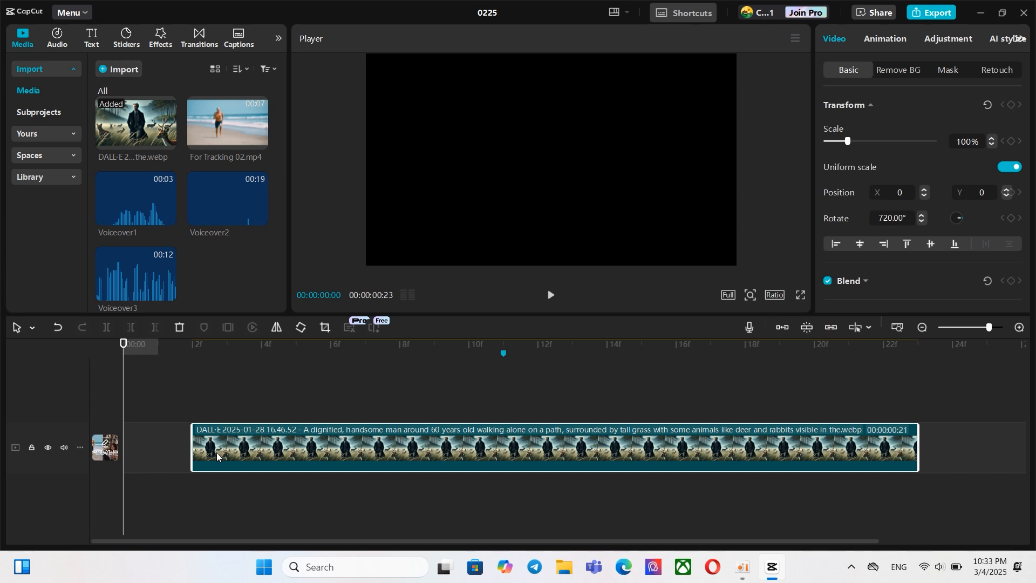
{"action": "left_click_drag", "start_coordinate": [226, 455], "coordinate": [157, 454]}
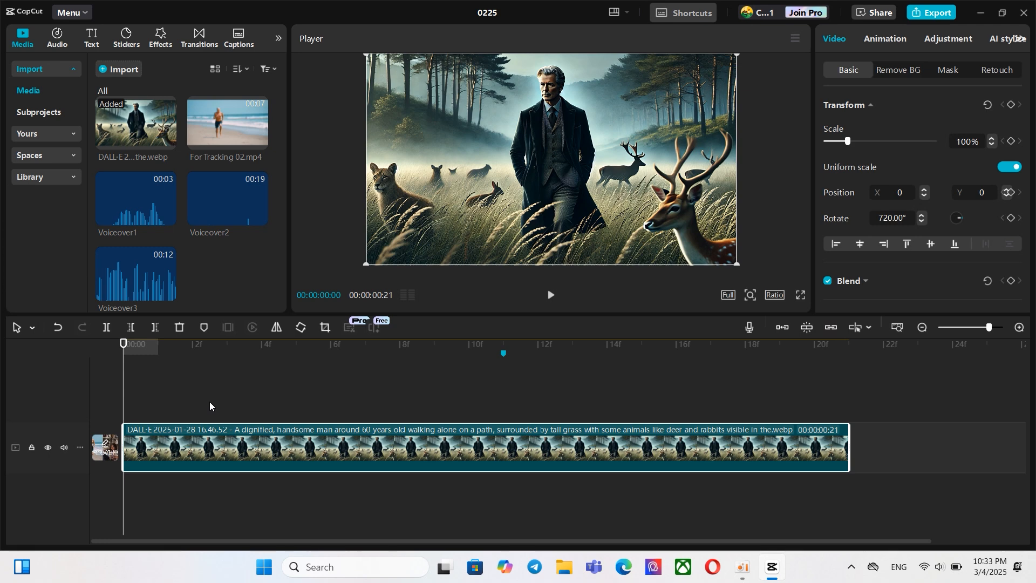
Try shifting the image clip to 2f and its picture to X position 765 in the preview, and undo both changes.
{"action": "left_click_drag", "start_coordinate": [216, 454], "coordinate": [284, 453]}
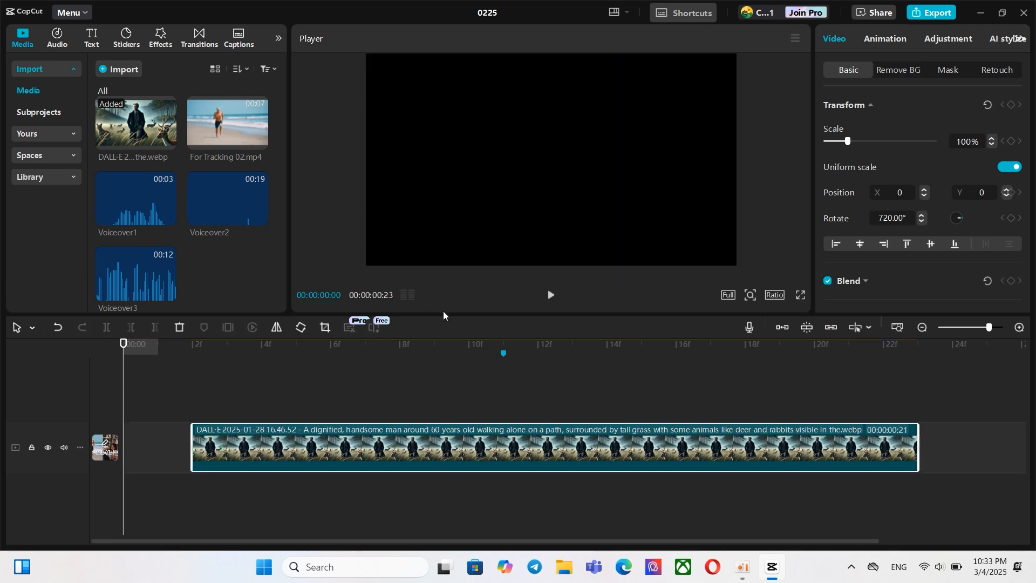
{"action": "left_click", "coordinate": [399, 345]}
{"action": "left_click_drag", "start_coordinate": [481, 205], "coordinate": [569, 219]}
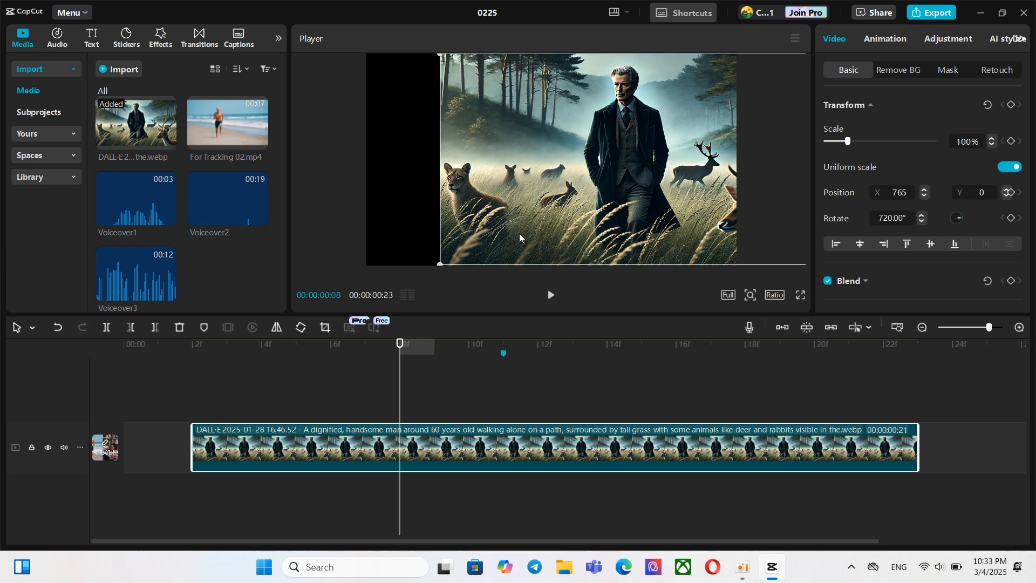
{"action": "key", "text": "ctrl+z"}
{"action": "key", "text": "ctrl+z"}
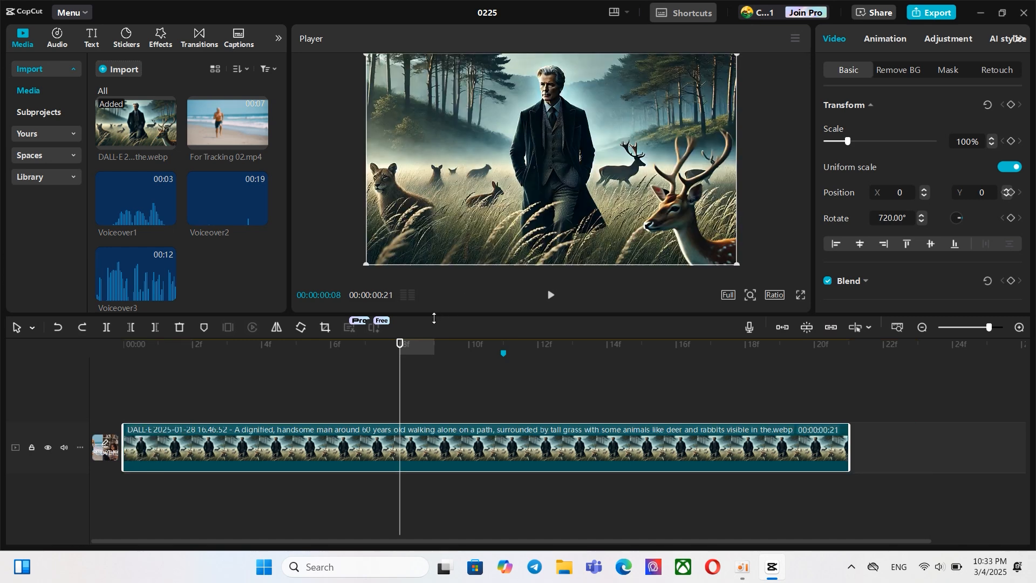
Place the playhead at 5f and cut the image clip at 6f and 11f with the Split tool.
{"action": "left_click", "coordinate": [297, 382]}
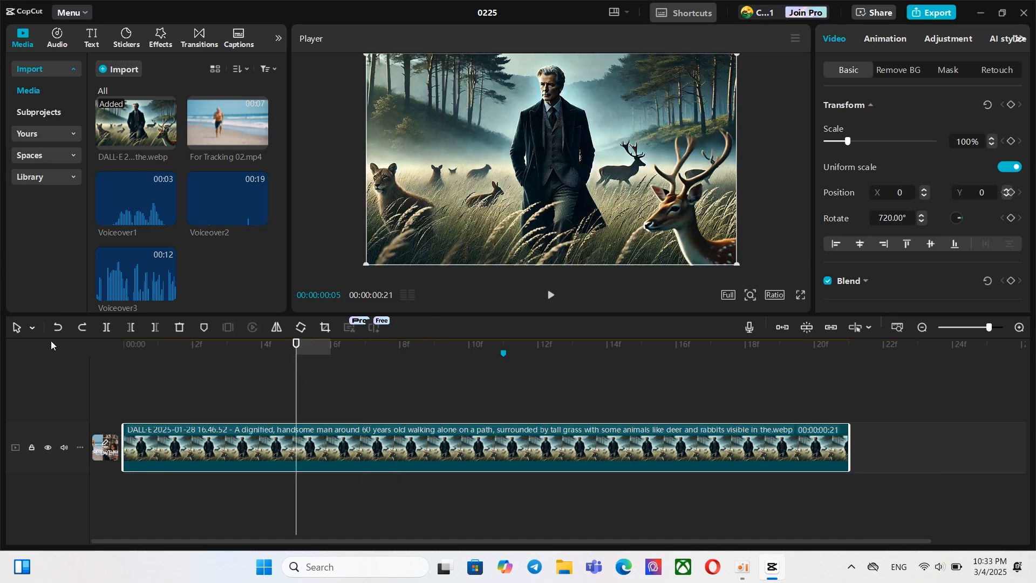
{"action": "left_click", "coordinate": [32, 327]}
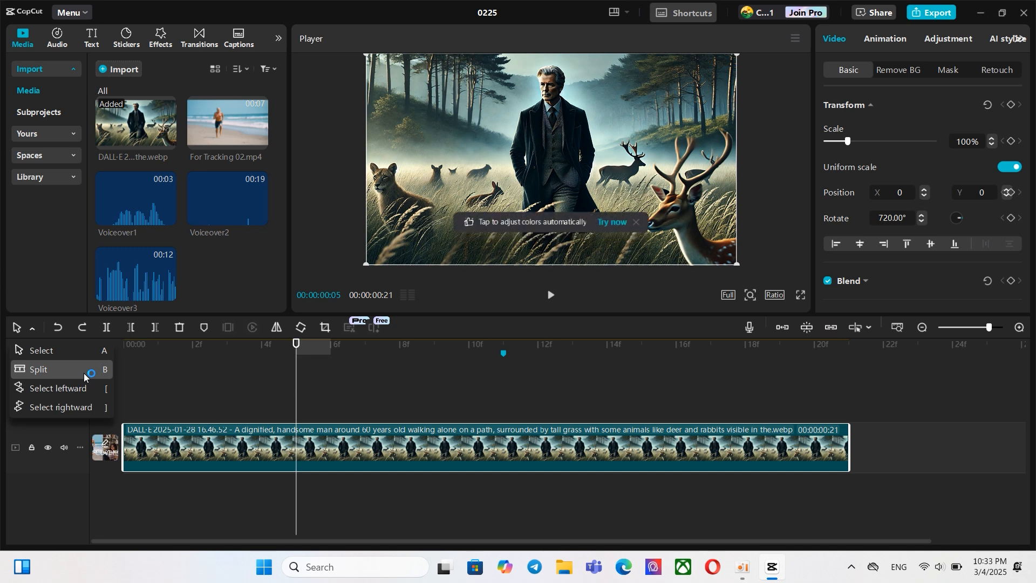
{"action": "left_click", "coordinate": [59, 371]}
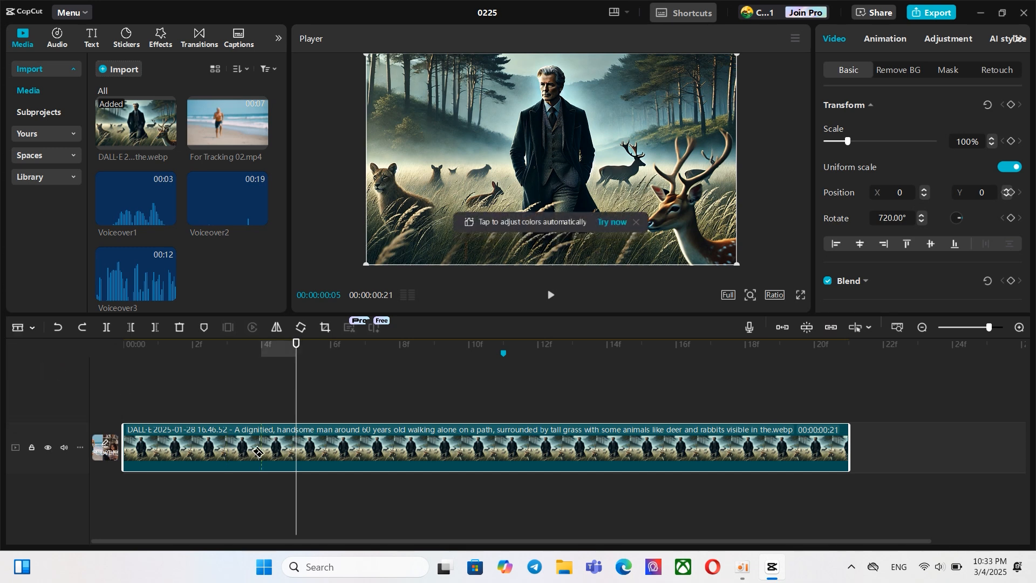
{"action": "left_click", "coordinate": [346, 461]}
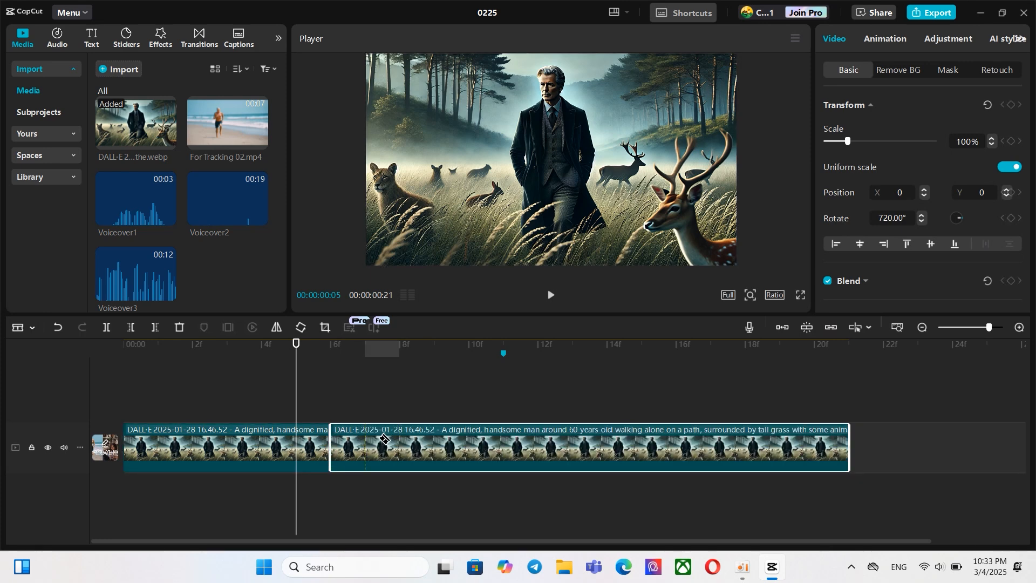
{"action": "left_click", "coordinate": [499, 458]}
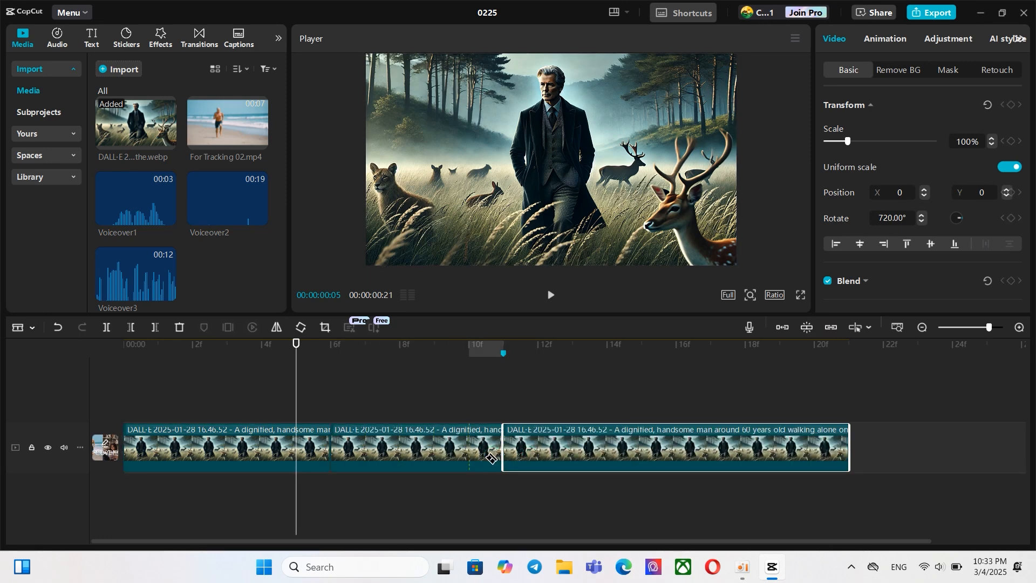
Undo both splits of the image clip and return to the Select tool.
{"action": "key", "text": "ctrl+z"}
{"action": "key", "text": "ctrl+z"}
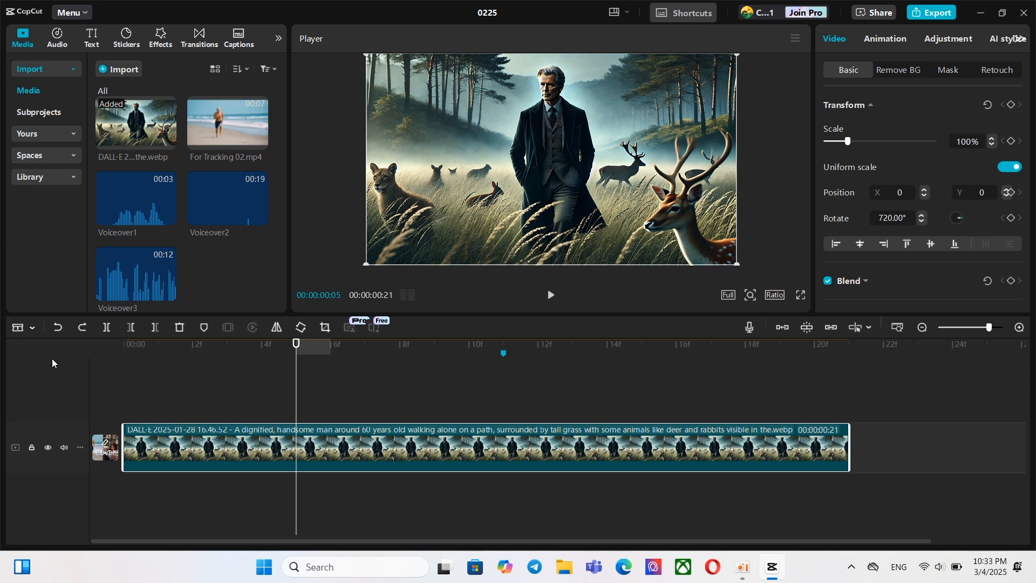
{"action": "key", "text": "a"}
With the Select leftward tool, move the image clip to about 6f and back to the timeline start, and return to the Select tool.
{"action": "left_click", "coordinate": [33, 330]}
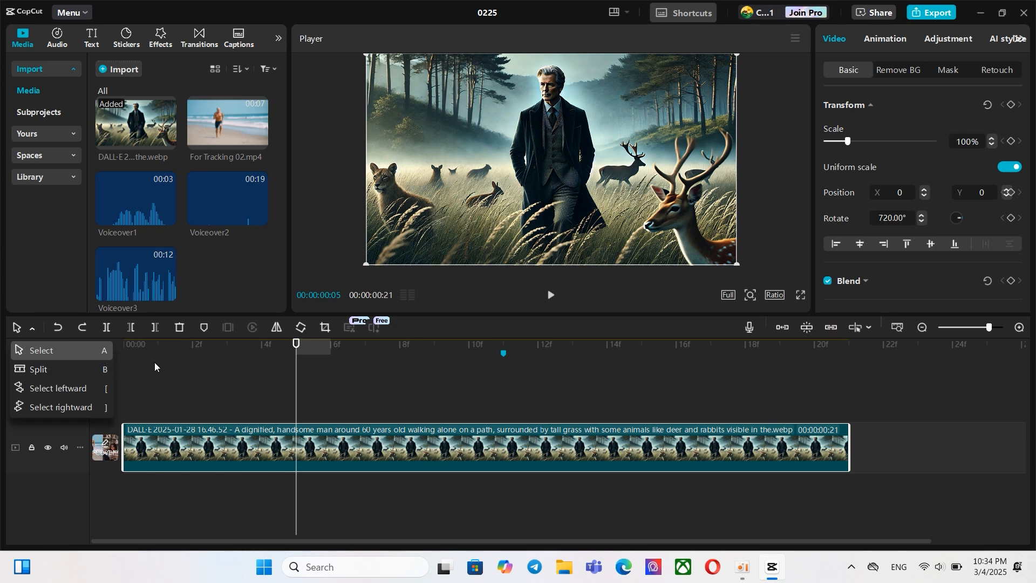
{"action": "left_click", "coordinate": [55, 389]}
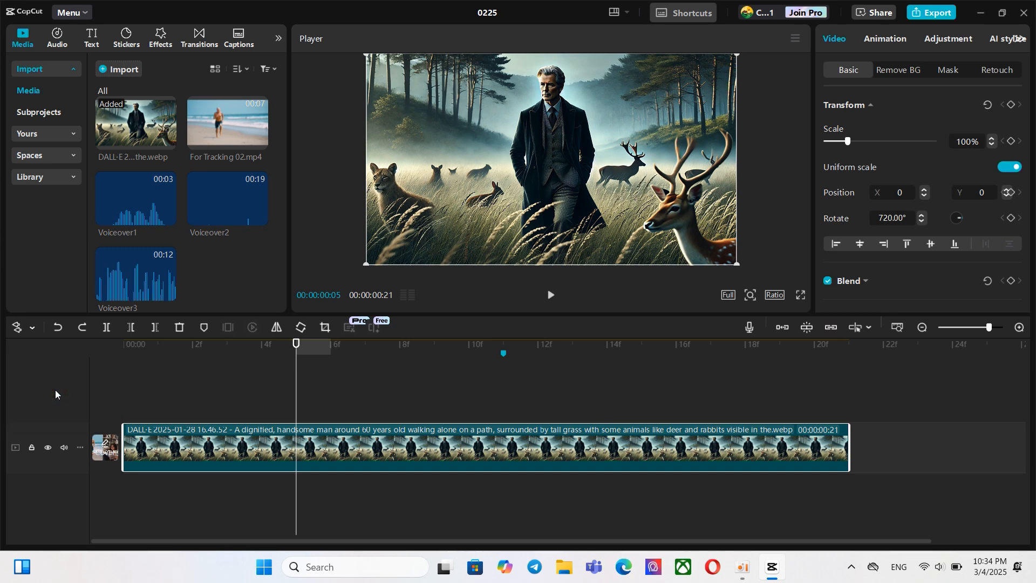
{"action": "left_click_drag", "start_coordinate": [154, 454], "coordinate": [361, 449]}
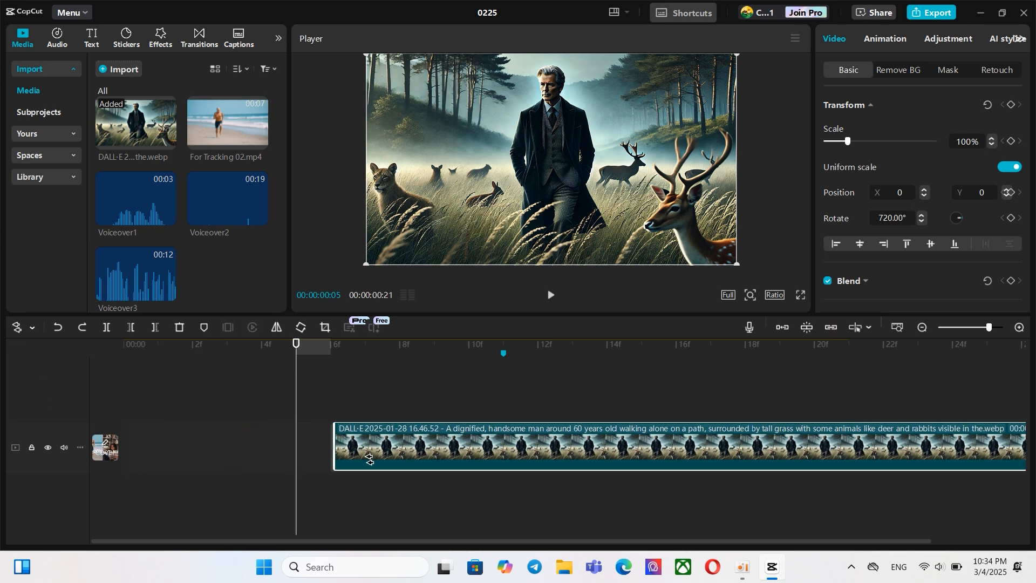
{"action": "left_click_drag", "start_coordinate": [588, 446], "coordinate": [397, 456]}
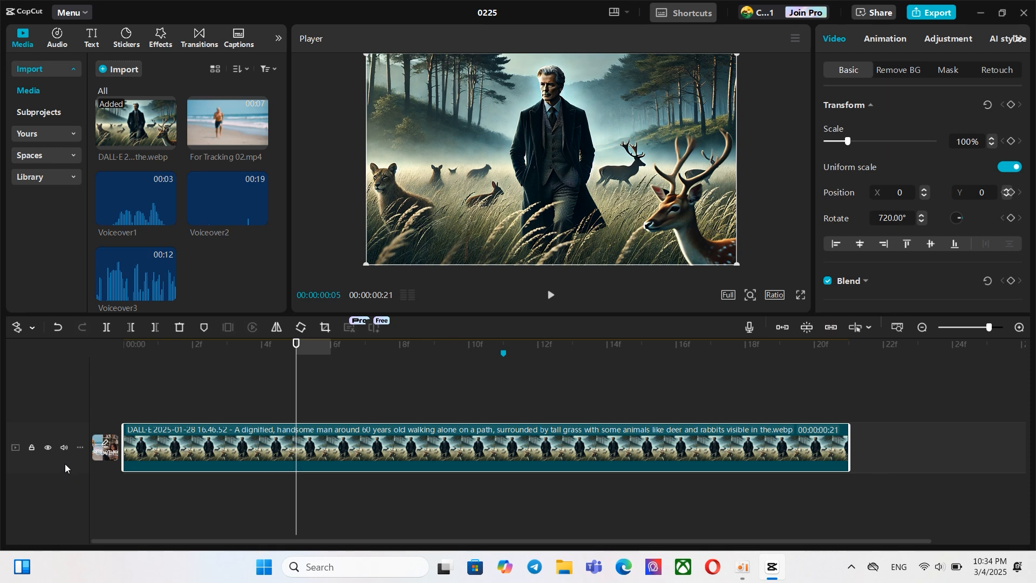
{"action": "key", "text": "a"}
Search the music library for "sad and lonely" and place "A piano solo expressing a sad and lonely feeling" at the start of the timeline.
{"action": "left_click", "coordinate": [58, 39]}
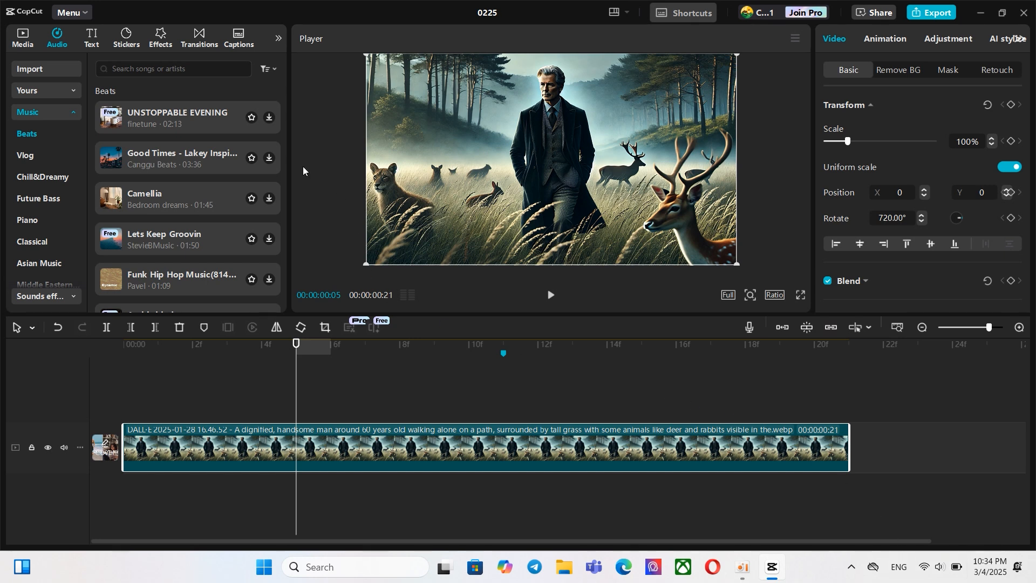
{"action": "left_click", "coordinate": [269, 162]}
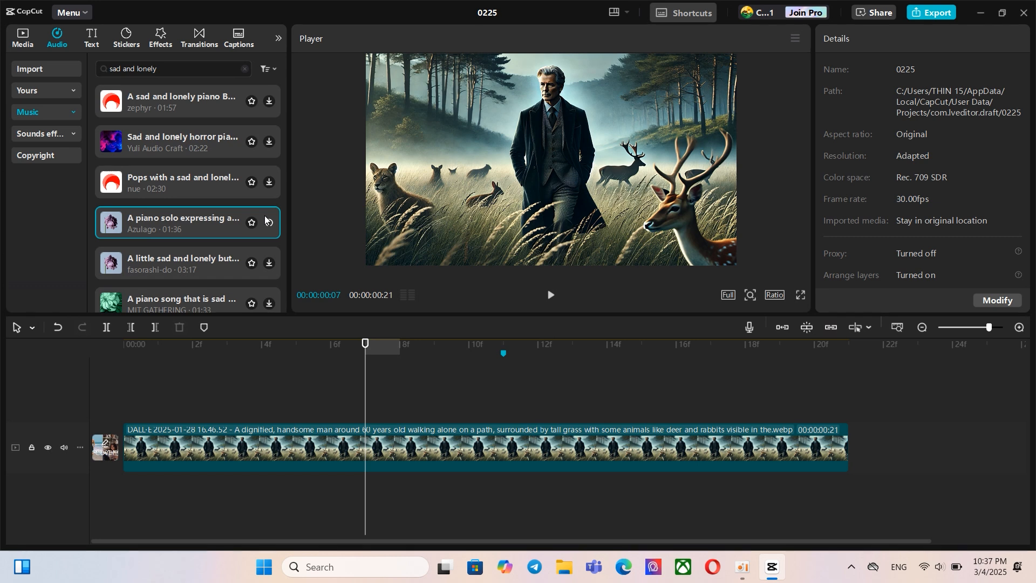
{"action": "left_click", "coordinate": [266, 218]}
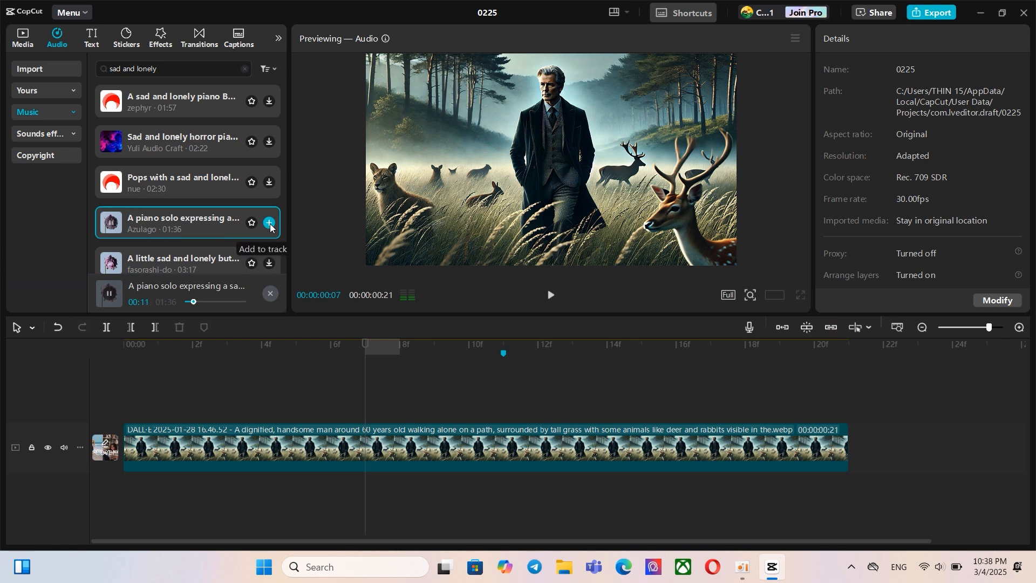
{"action": "left_click", "coordinate": [270, 222]}
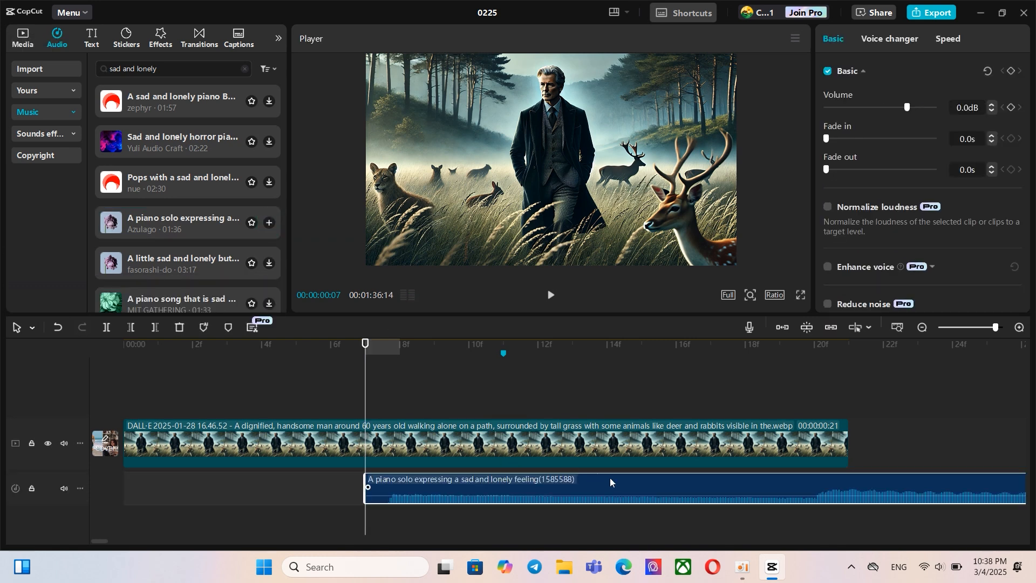
{"action": "left_click_drag", "start_coordinate": [684, 495], "coordinate": [558, 500]}
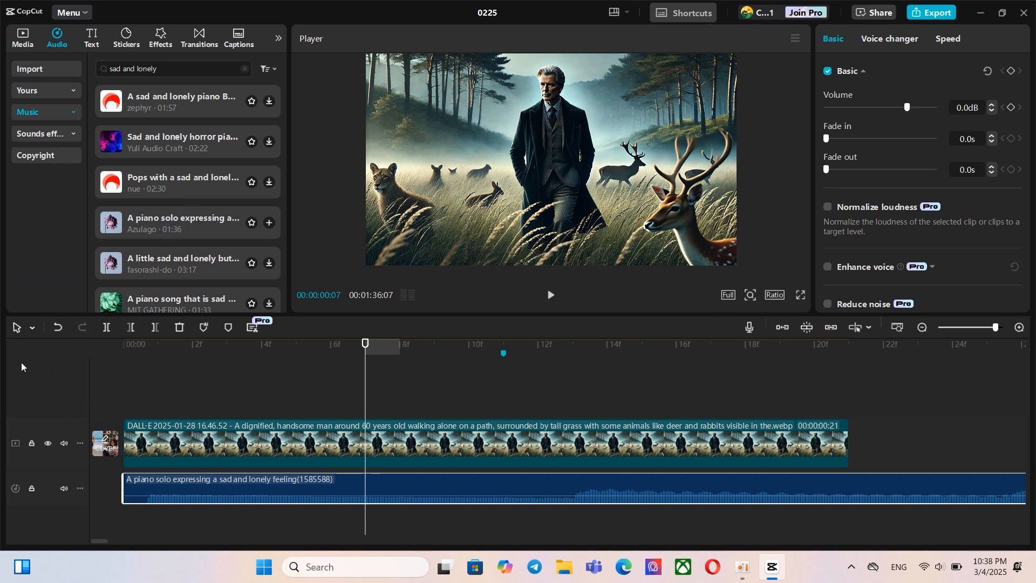
With the Select leftward tool, move the image and piano clips together to 7f and back to the timeline start.
{"action": "left_click", "coordinate": [32, 331]}
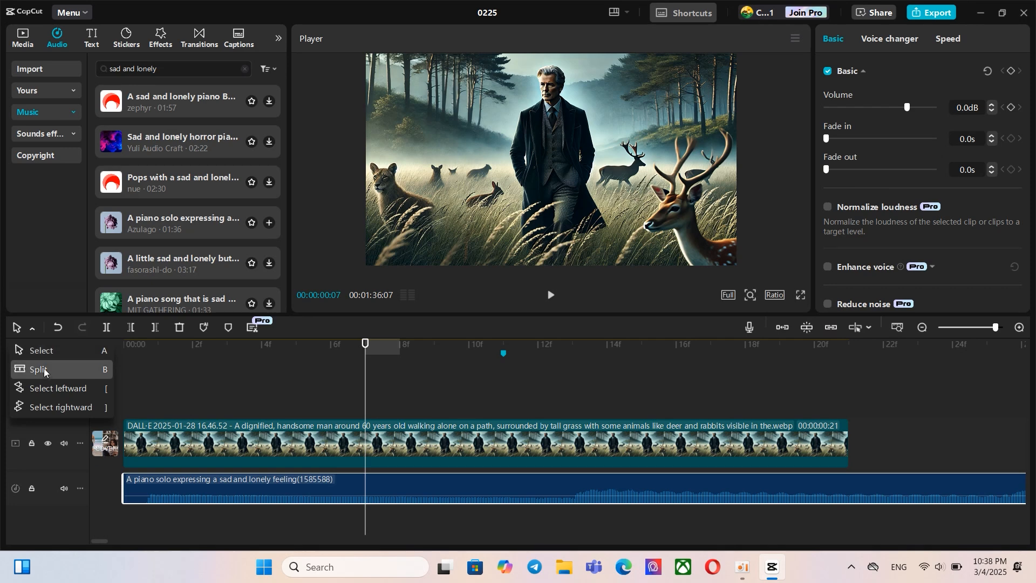
{"action": "left_click", "coordinate": [53, 389]}
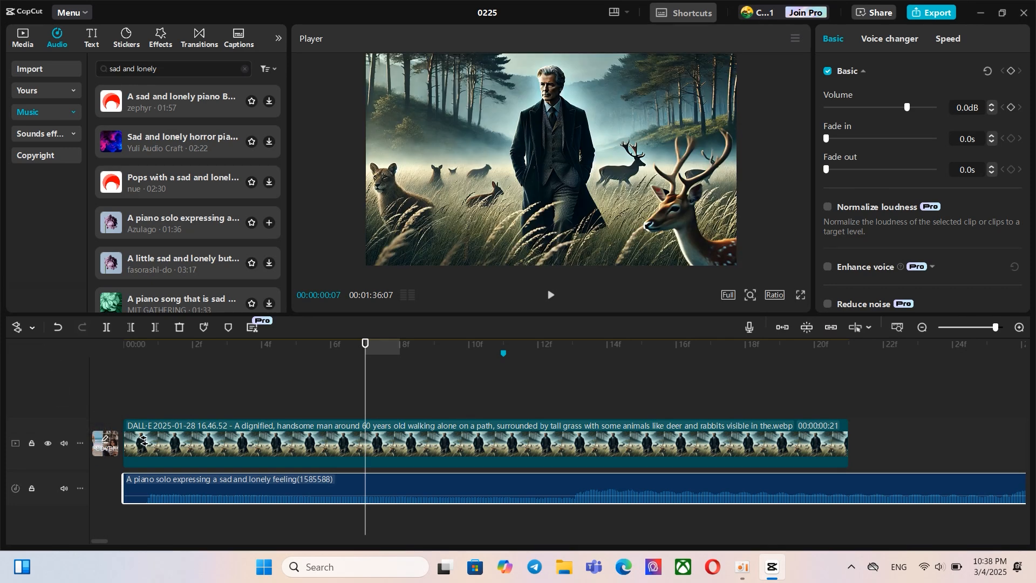
{"action": "left_click_drag", "start_coordinate": [161, 444], "coordinate": [398, 448]}
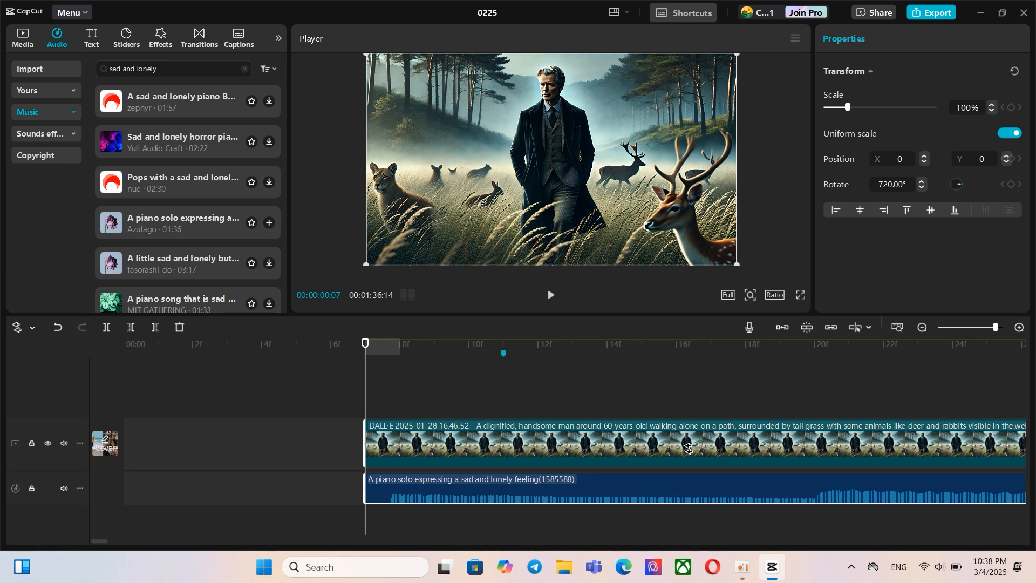
{"action": "left_click_drag", "start_coordinate": [683, 445], "coordinate": [544, 459]}
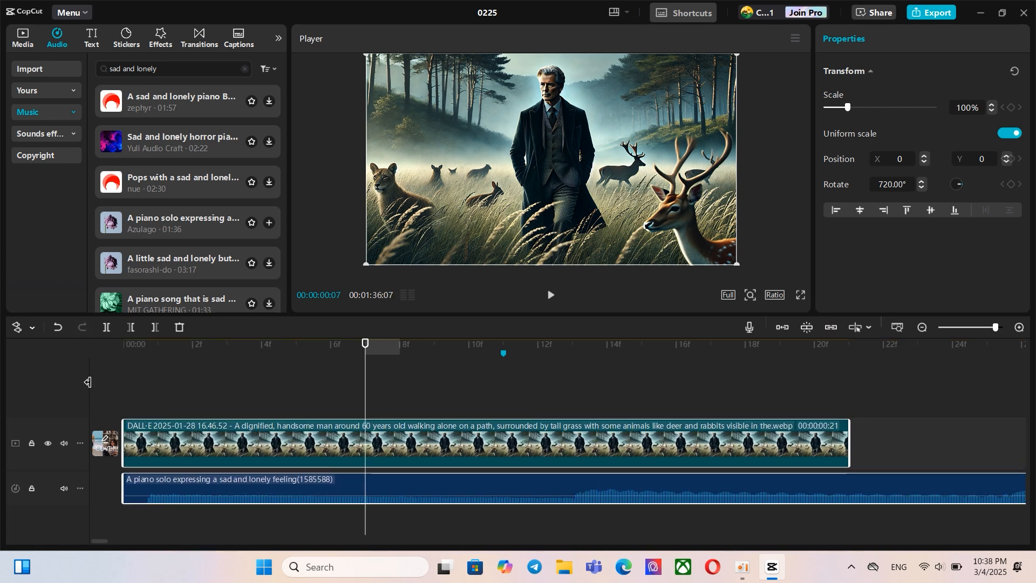
With the Select rightward tool, move the image and piano clips together to 9f and back to 3f.
{"action": "left_click", "coordinate": [33, 328]}
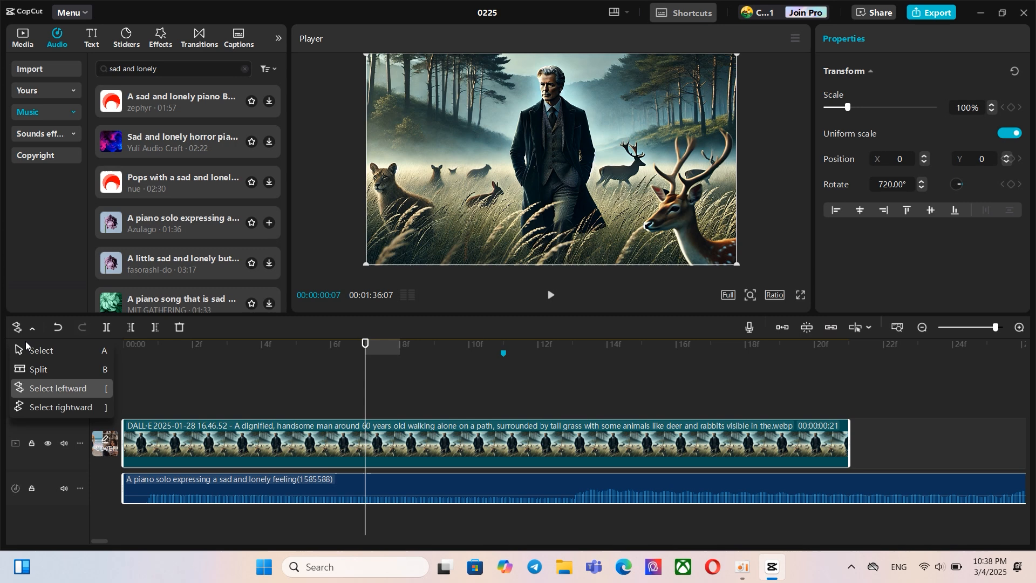
{"action": "left_click", "coordinate": [43, 408]}
{"action": "left_click_drag", "start_coordinate": [147, 464], "coordinate": [482, 460]}
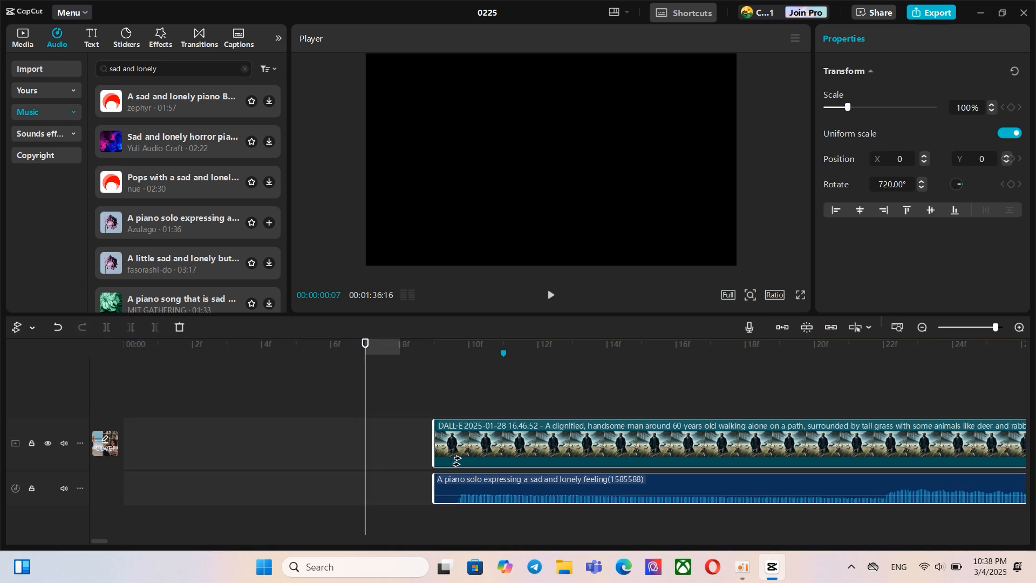
{"action": "left_click_drag", "start_coordinate": [702, 463], "coordinate": [466, 471]}
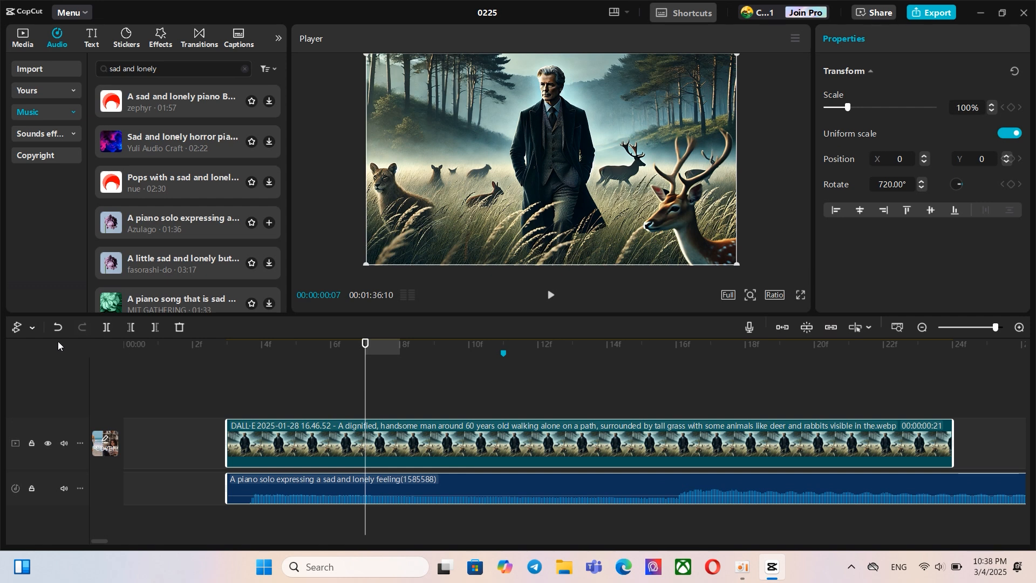
Move the image and piano clips together back to the timeline start and return to the Select tool.
{"action": "key", "text": "a"}
{"action": "left_click", "coordinate": [316, 450]}
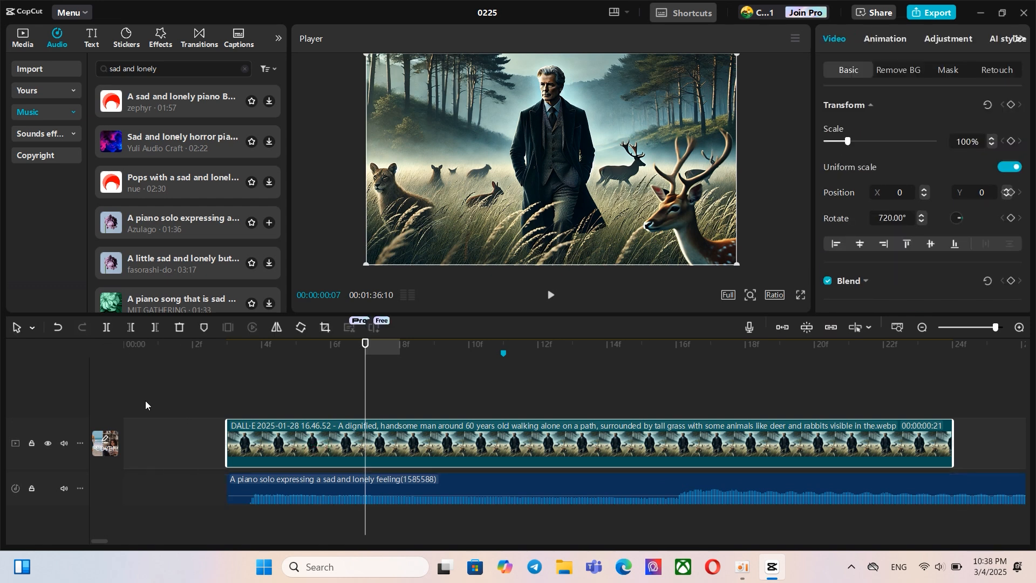
{"action": "key", "text": "a"}
{"action": "left_click_drag", "start_coordinate": [299, 455], "coordinate": [150, 445]}
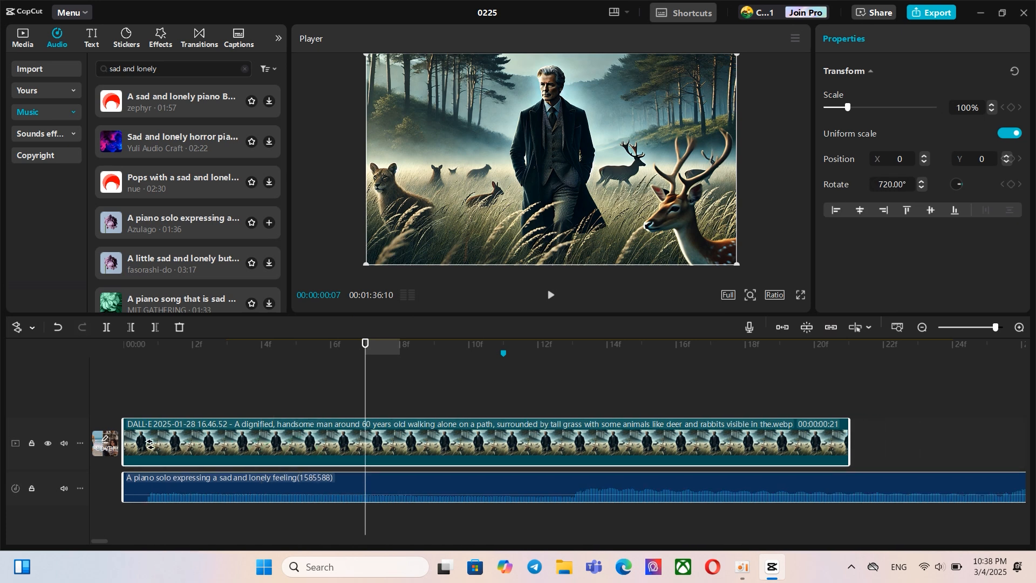
{"action": "key", "text": "a"}
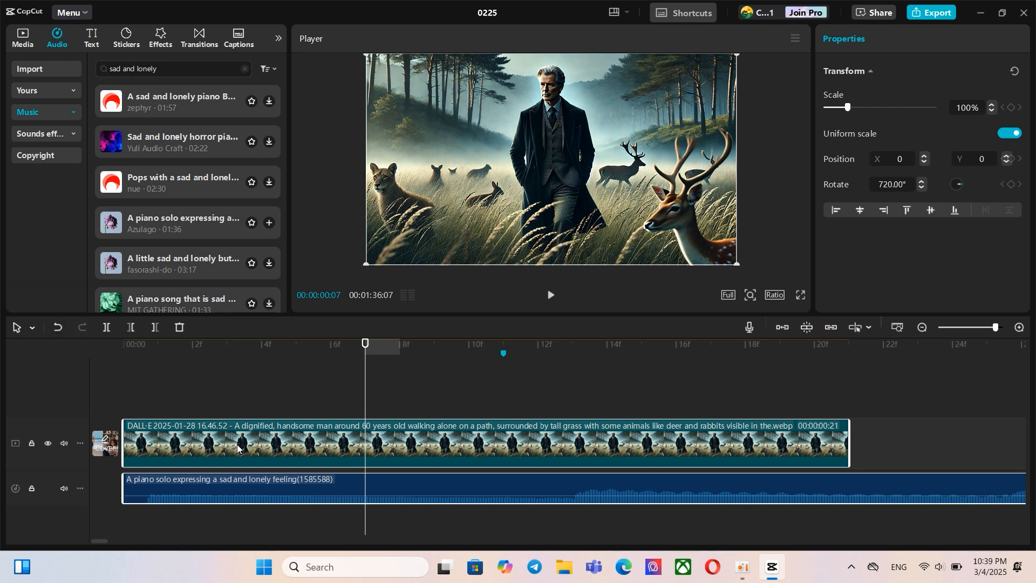
Move the image and piano clips together to 4f, undo and redo the move, and finally undo it.
{"action": "left_click_drag", "start_coordinate": [196, 453], "coordinate": [335, 455]}
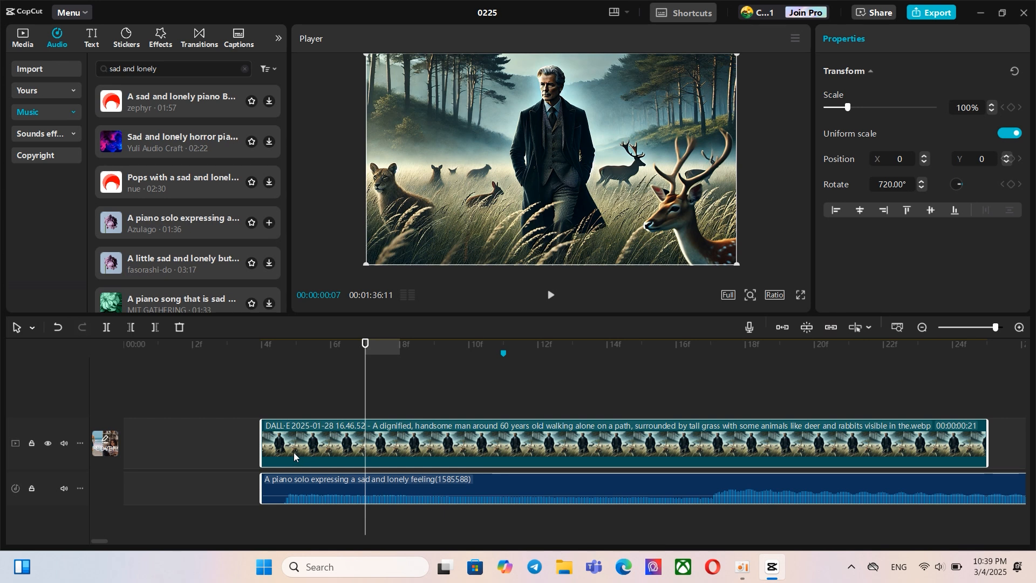
{"action": "left_click", "coordinate": [57, 328]}
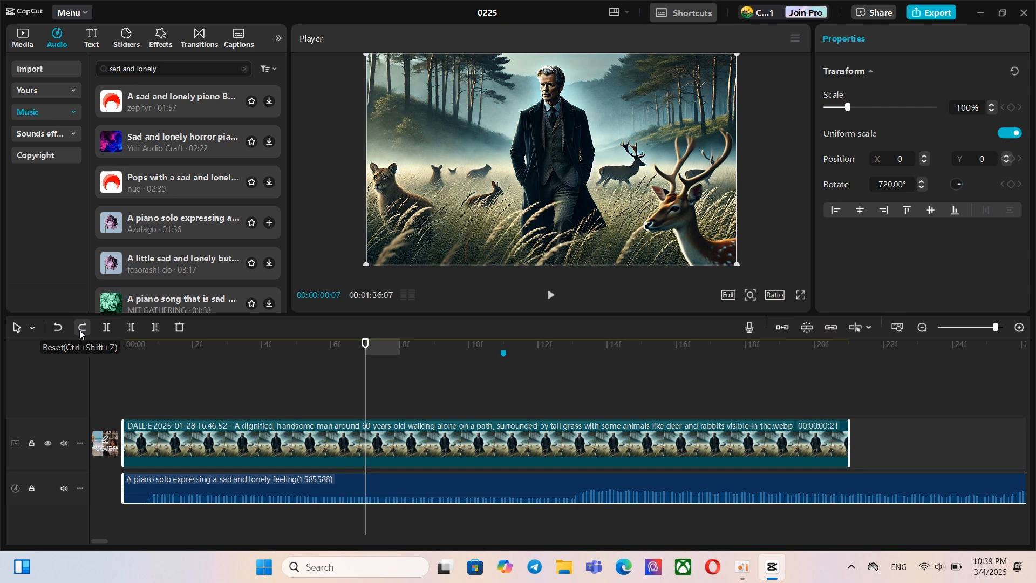
{"action": "left_click", "coordinate": [79, 329]}
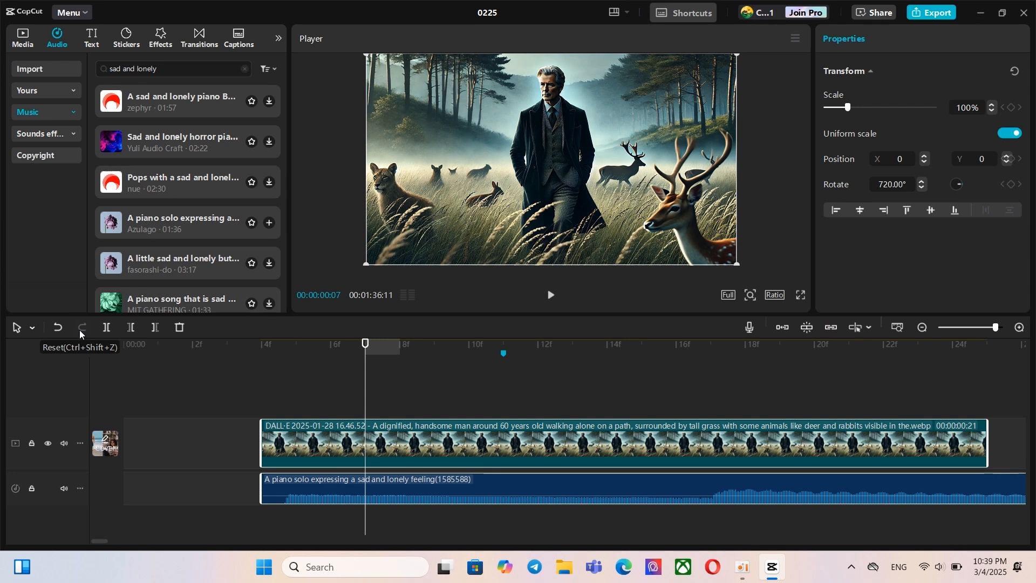
{"action": "key", "text": "ctrl+z"}
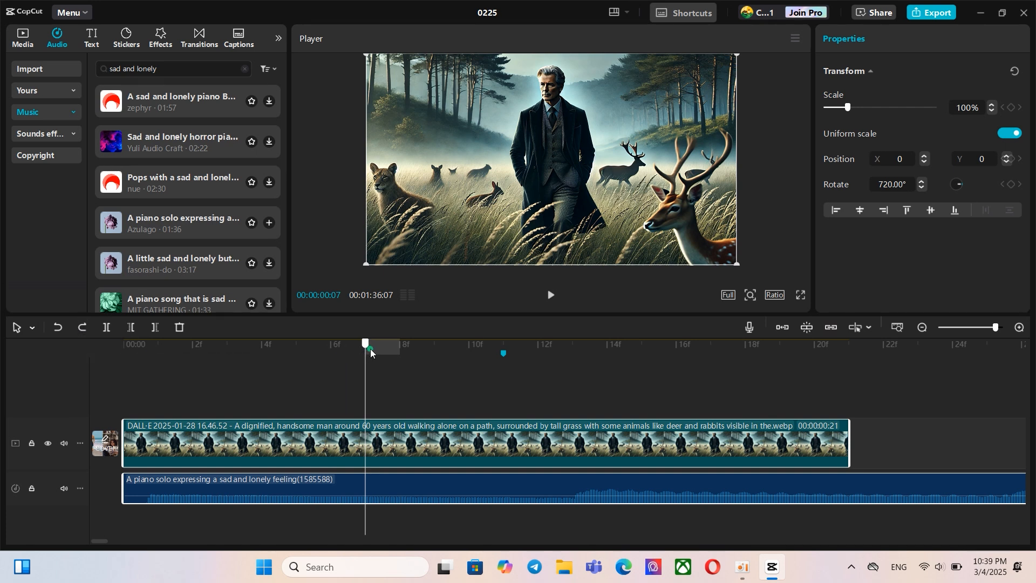
Split both the image clip and the piano clip at 3f.
{"action": "left_click_drag", "start_coordinate": [367, 356], "coordinate": [264, 356]}
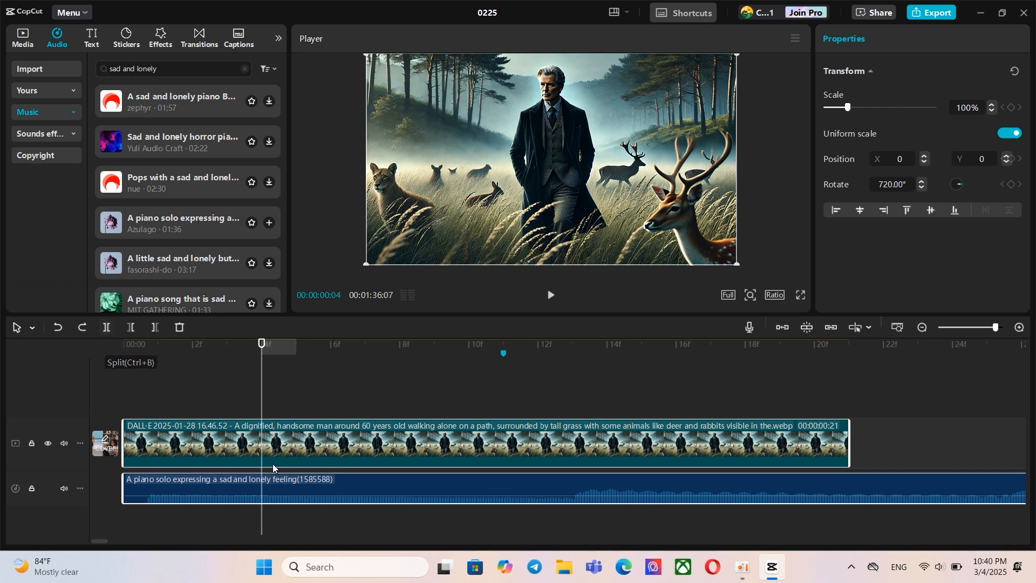
{"action": "left_click_drag", "start_coordinate": [263, 399], "coordinate": [228, 393]}
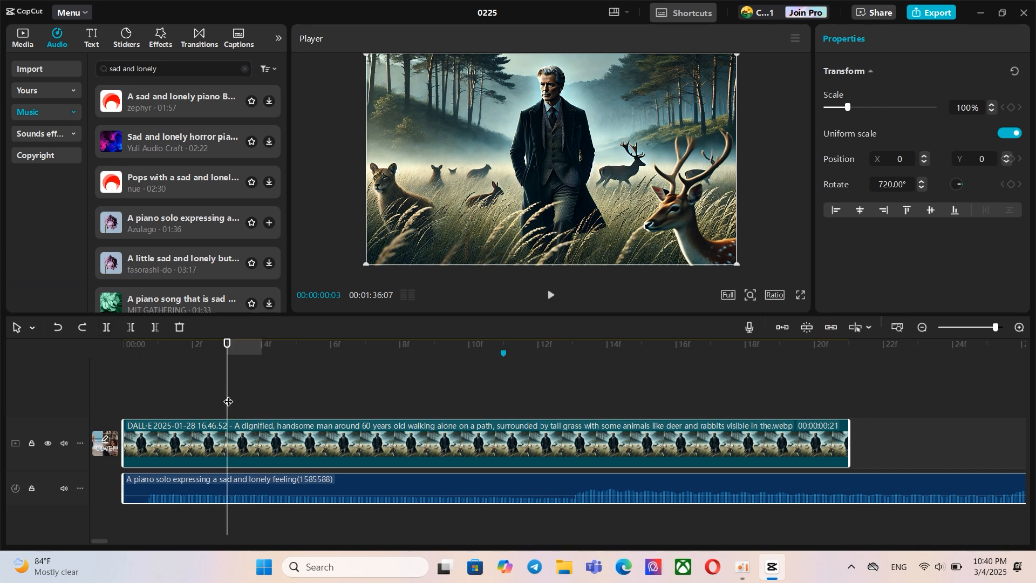
{"action": "left_click", "coordinate": [112, 328]}
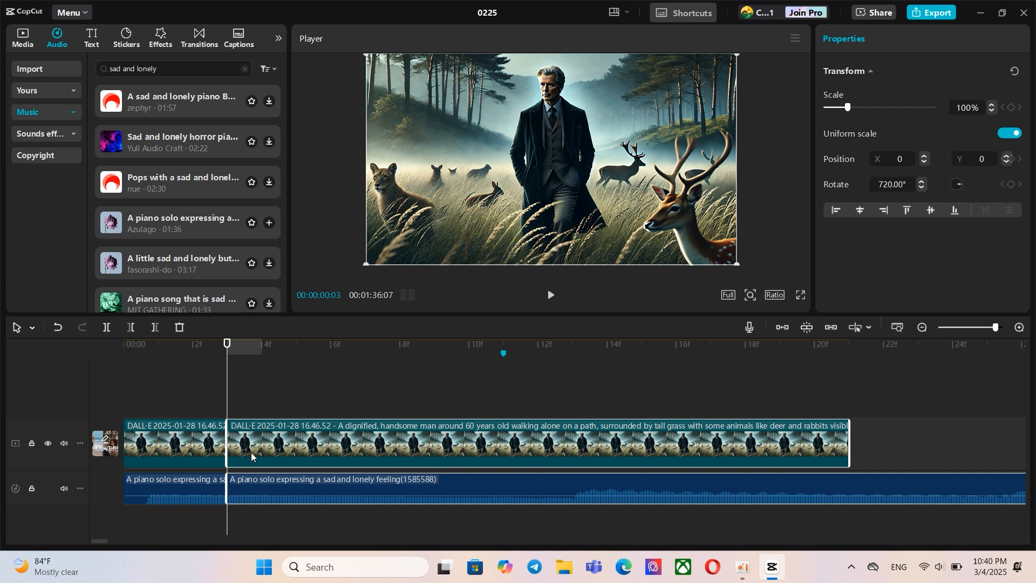
Select the image and piano pieces after the cut, move them together to 5f, and undo both the move and the split.
{"action": "key", "text": "b"}
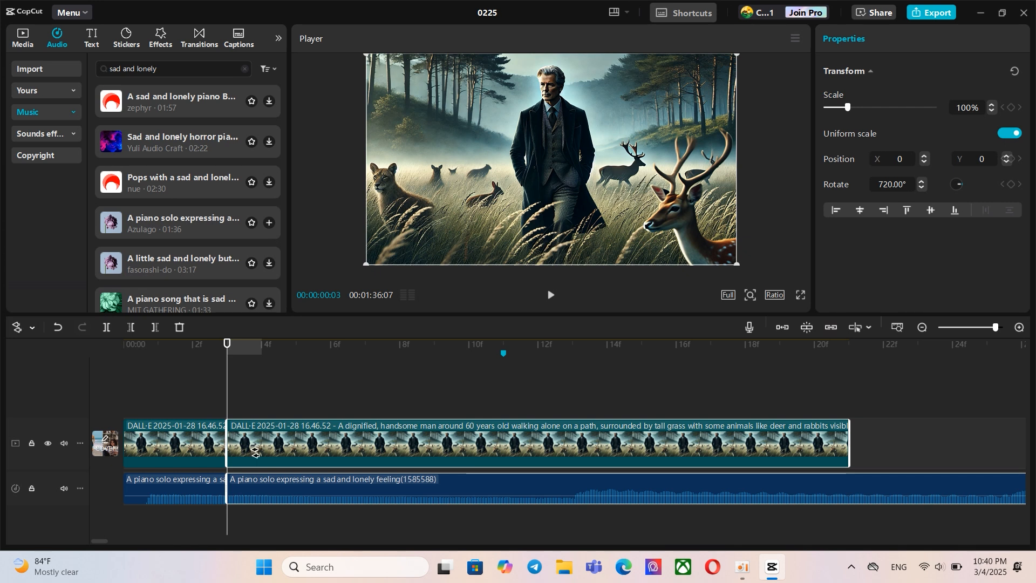
{"action": "mouse_move", "coordinate": [286, 455]}
{"action": "left_mouse_down"}
{"action": "mouse_move", "coordinate": [332, 457]}
{"action": "mouse_move", "coordinate": [283, 456]}
{"action": "left_mouse_up"}
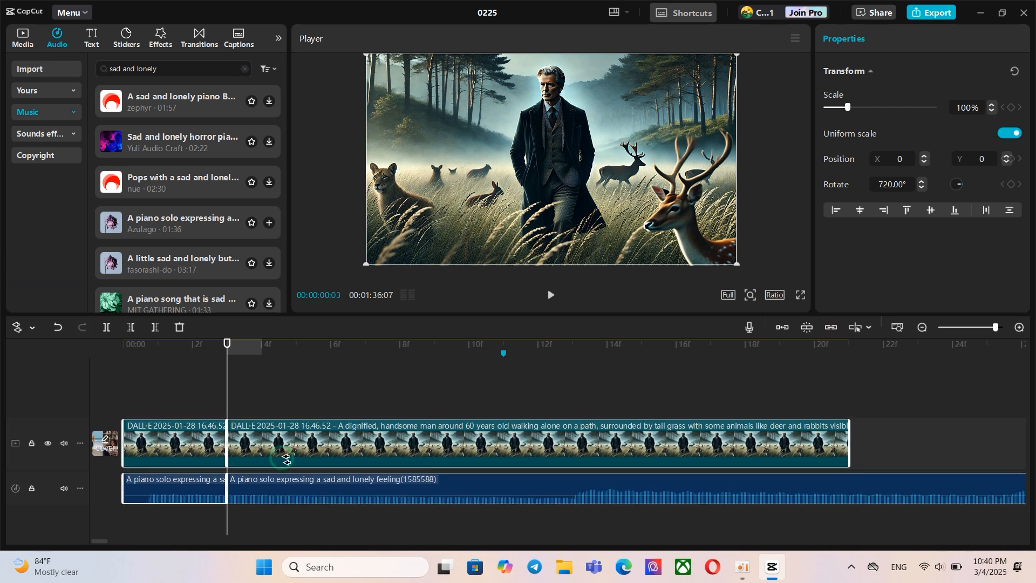
{"action": "key", "text": "a"}
{"action": "left_click", "coordinate": [265, 453]}
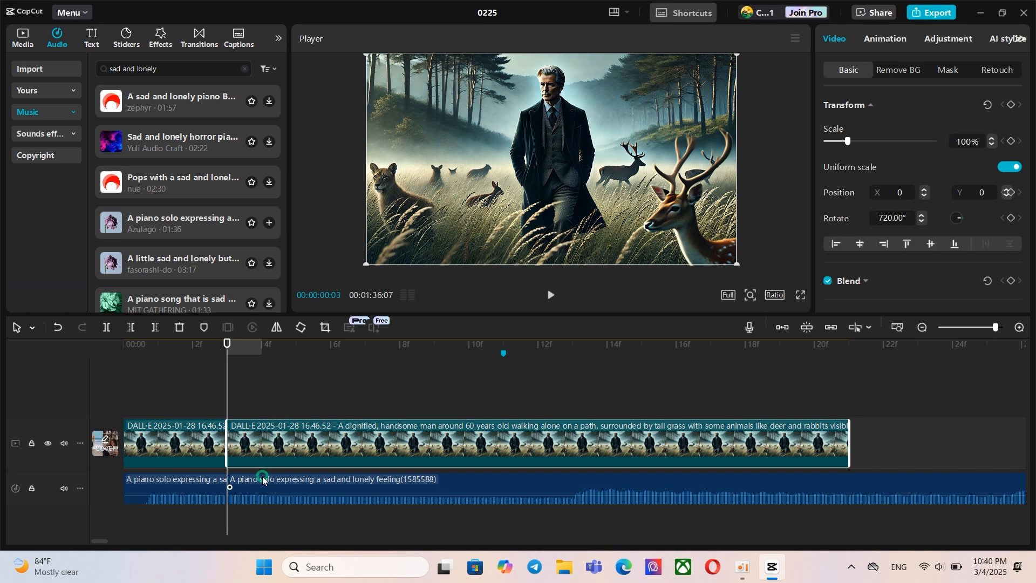
{"action": "left_click", "coordinate": [262, 476], "text": "ctrl"}
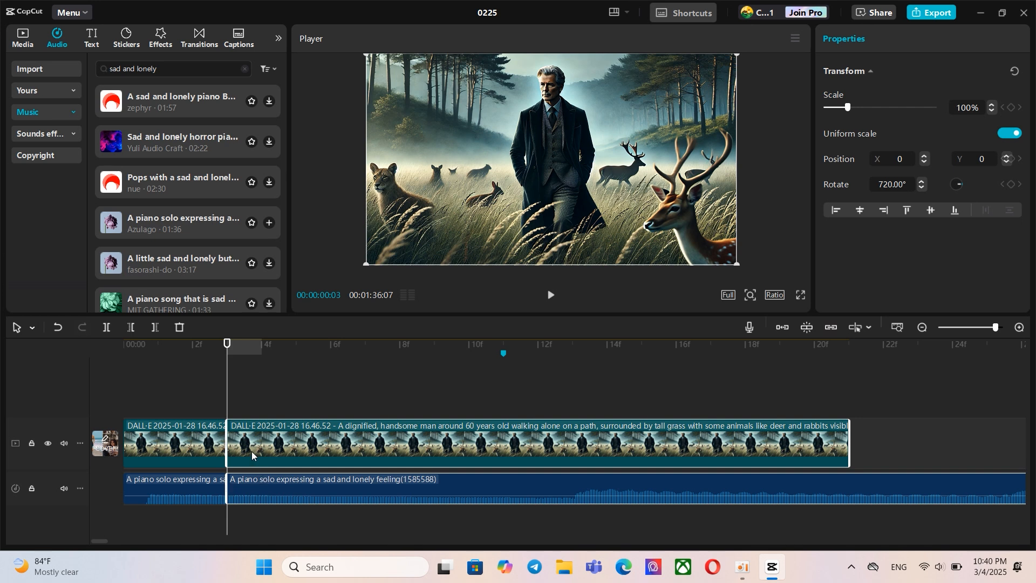
{"action": "left_click_drag", "start_coordinate": [257, 460], "coordinate": [326, 460]}
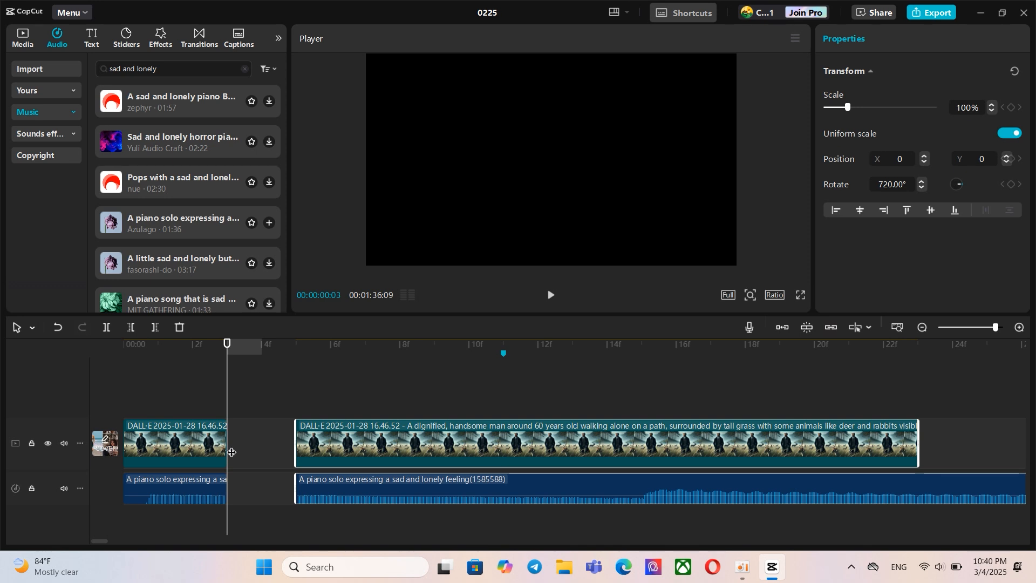
{"action": "key", "text": "ctrl+z"}
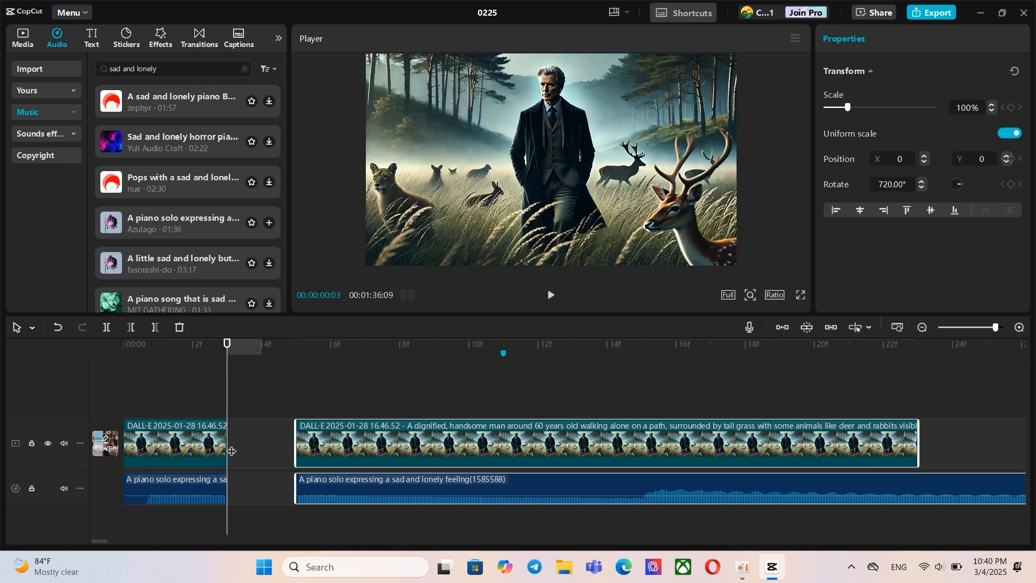
{"action": "left_click", "coordinate": [57, 328]}
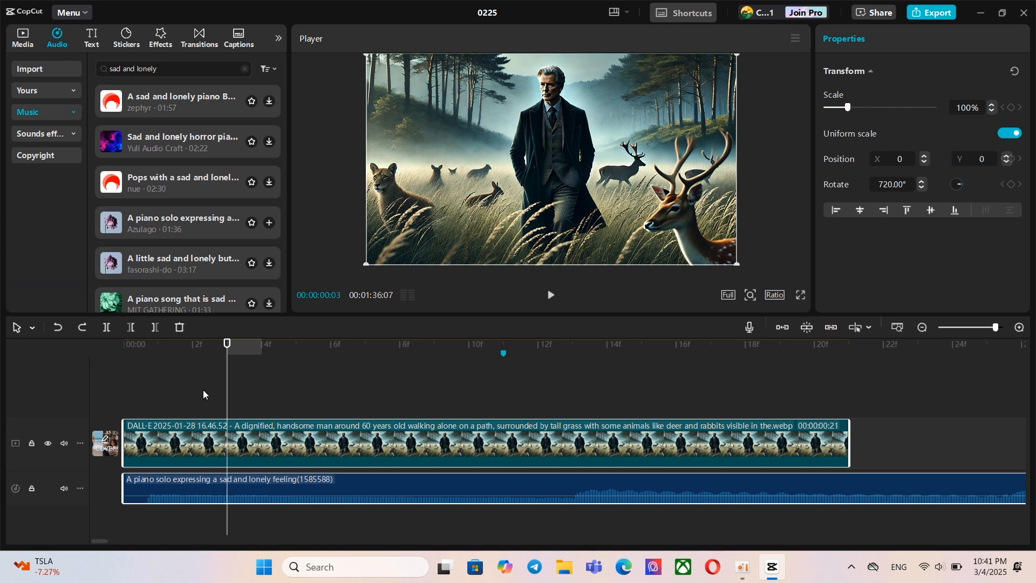
Trim away the part of both clips before 3f and undo it, and do the same with the part after 3f.
{"action": "left_click", "coordinate": [131, 329]}
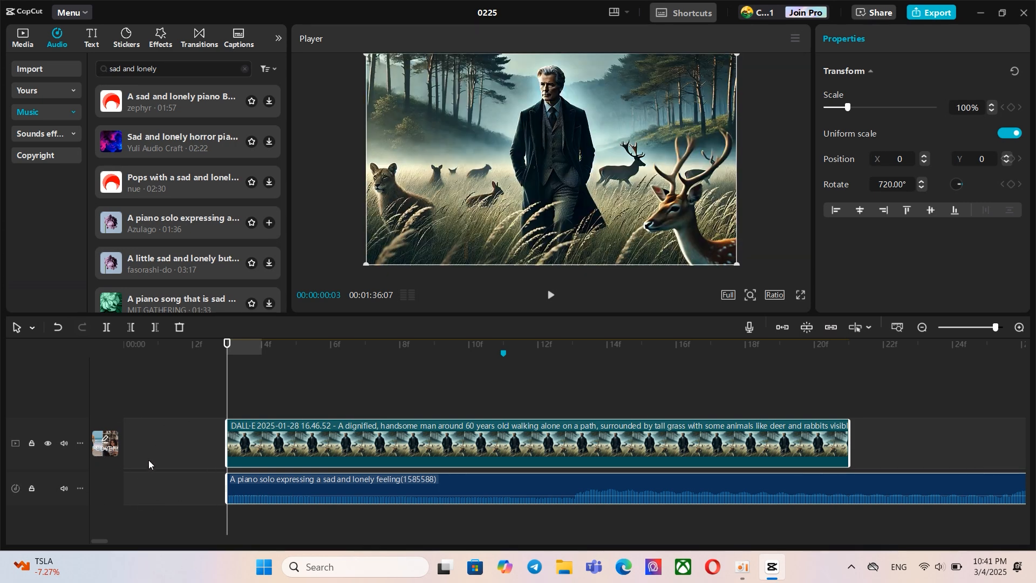
{"action": "key", "text": "ctrl+z"}
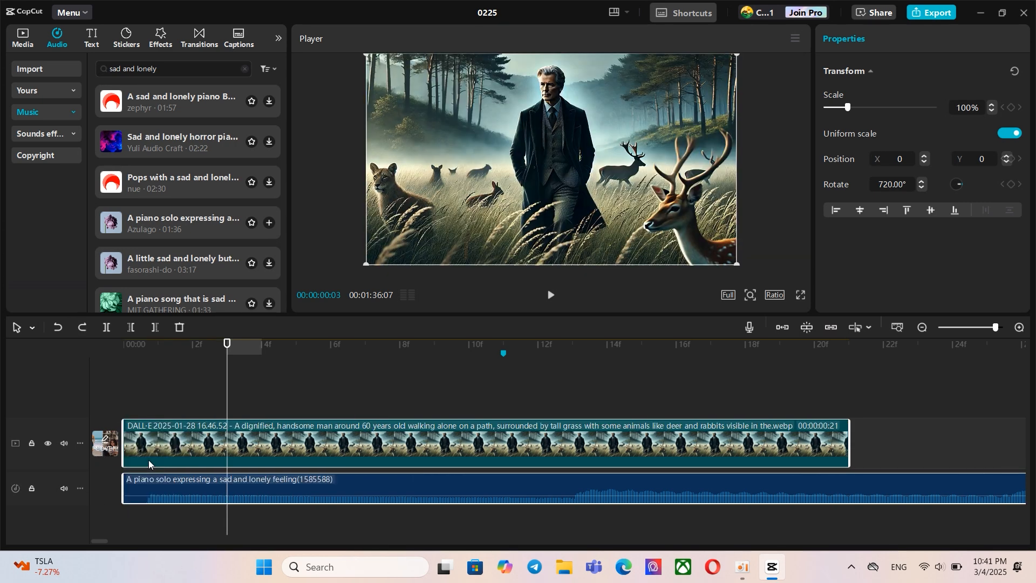
{"action": "left_click", "coordinate": [158, 328]}
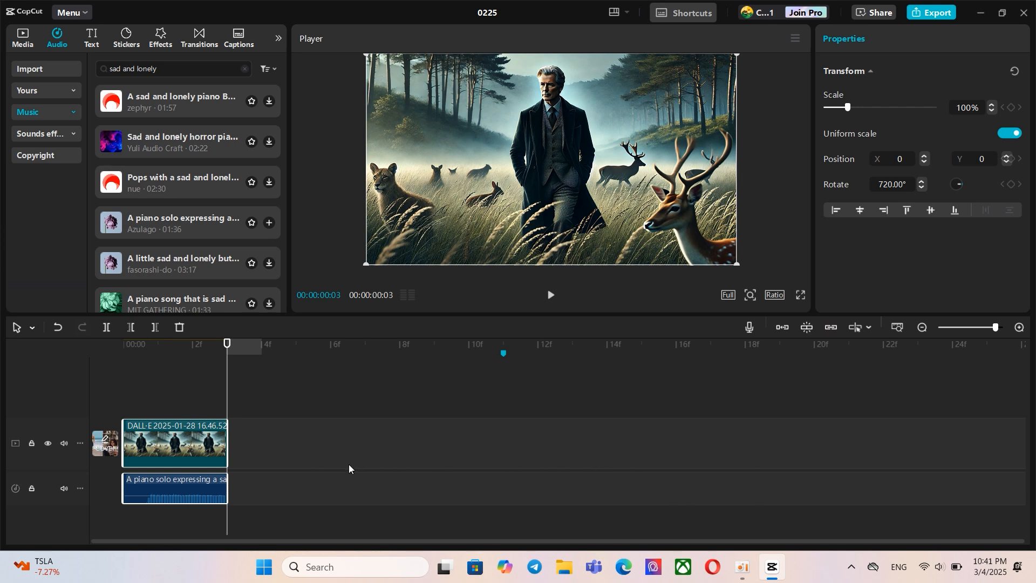
{"action": "key", "text": "ctrl+z"}
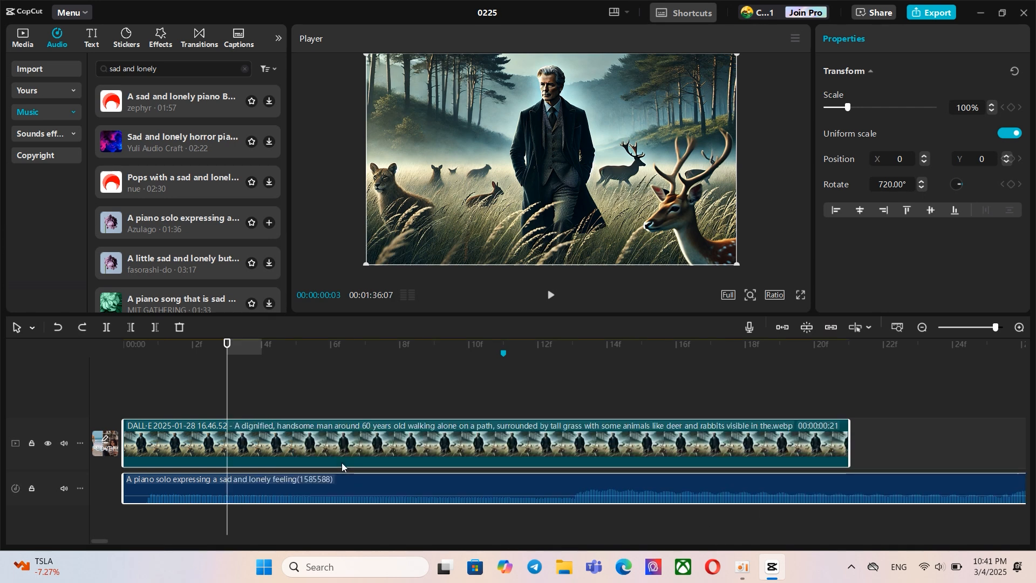
Delete the image and piano clips together and undo the deletion.
{"action": "left_click", "coordinate": [181, 329]}
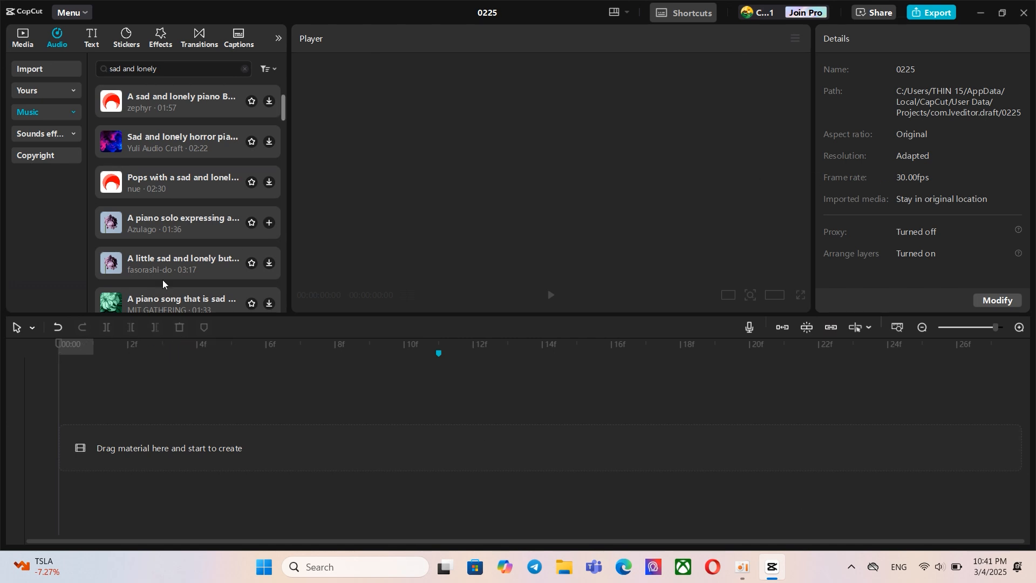
{"action": "left_click", "coordinate": [56, 328]}
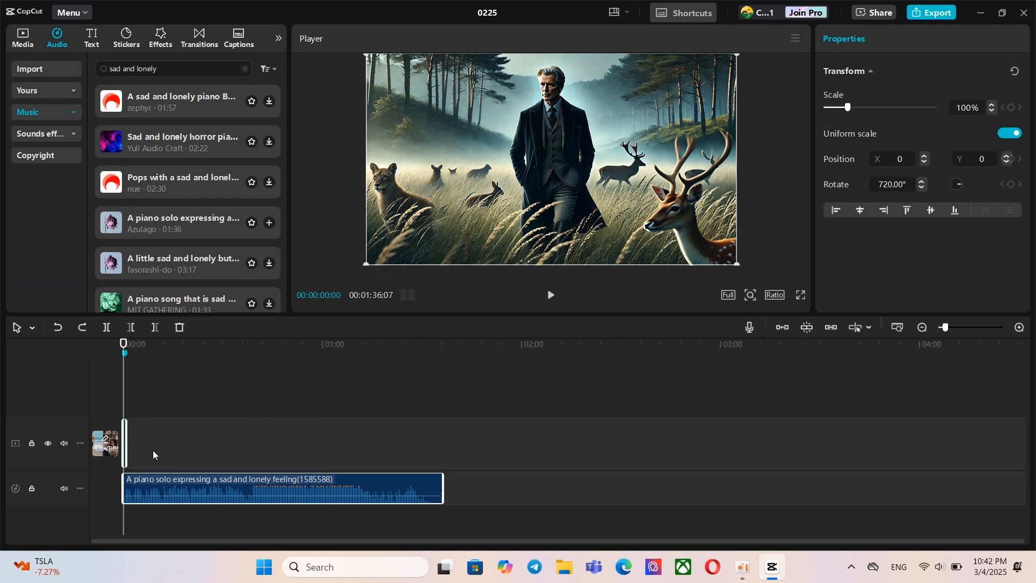
Select only the image clip and add a marker to it at 2f.
{"action": "left_click", "coordinate": [1019, 329]}
{"action": "left_click", "coordinate": [1018, 328]}
{"action": "left_click", "coordinate": [1019, 328]}
{"action": "left_click", "coordinate": [1019, 328]}
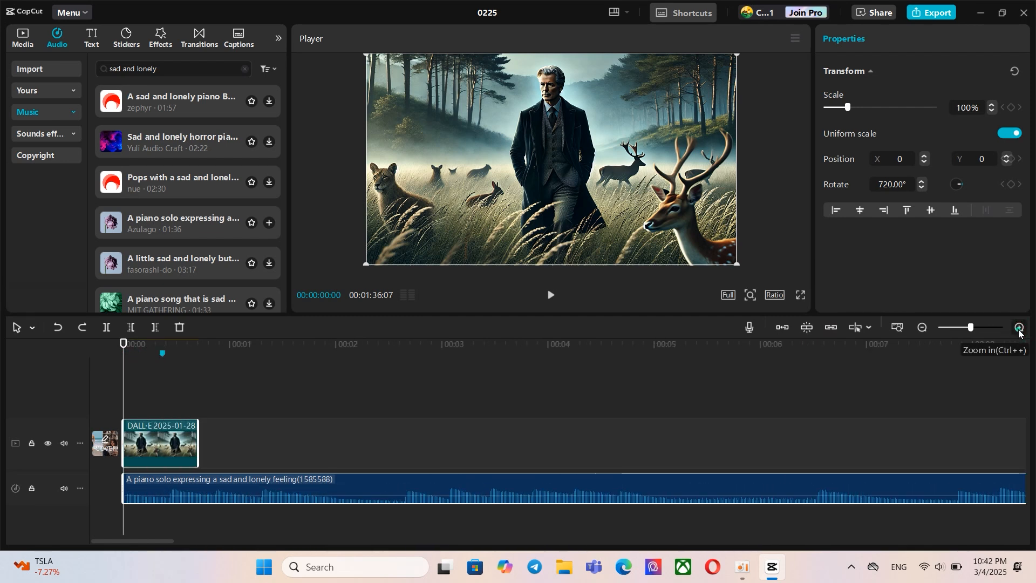
{"action": "left_click", "coordinate": [1019, 328]}
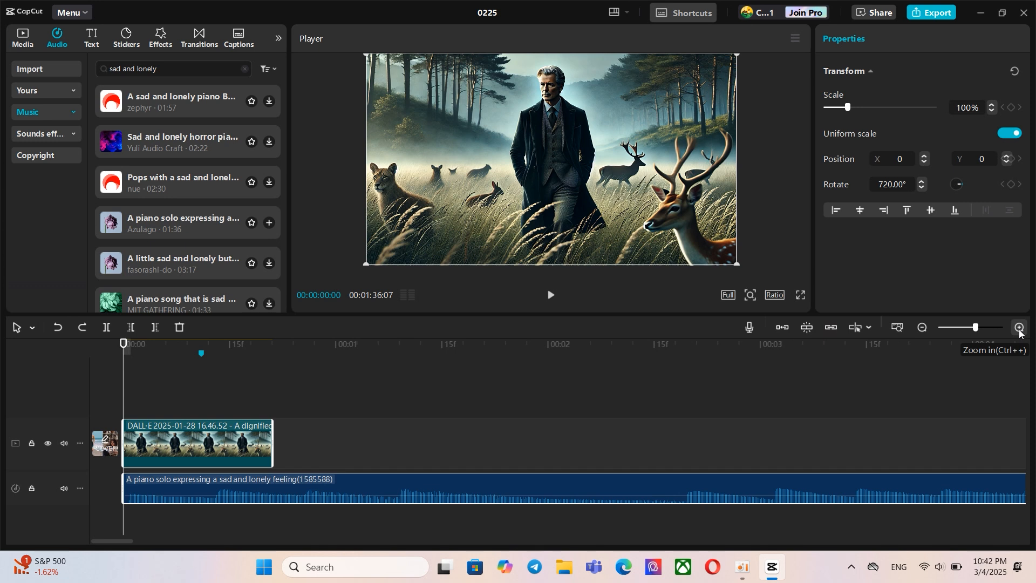
{"action": "left_click", "coordinate": [1019, 329]}
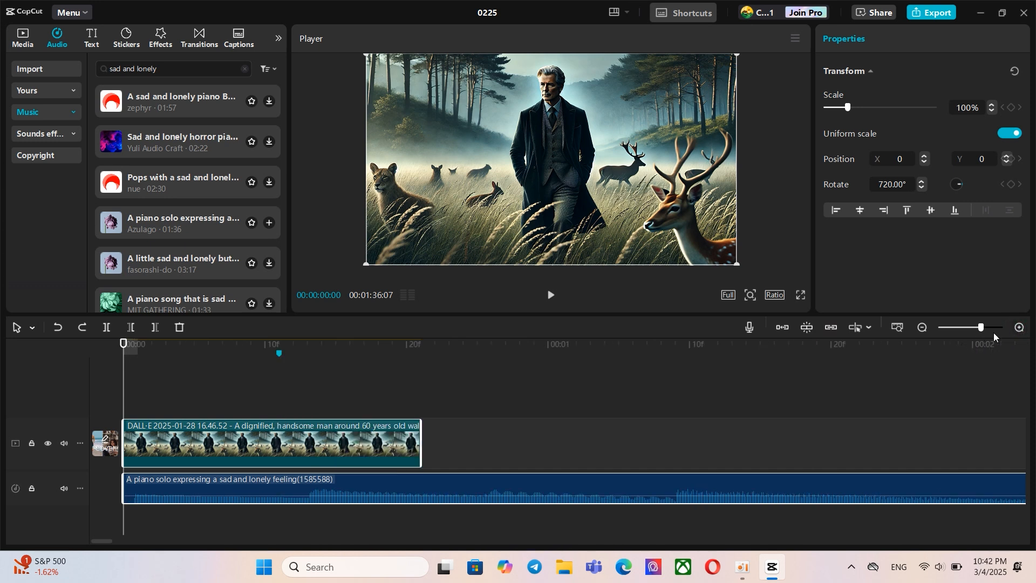
{"action": "left_click", "coordinate": [1020, 329]}
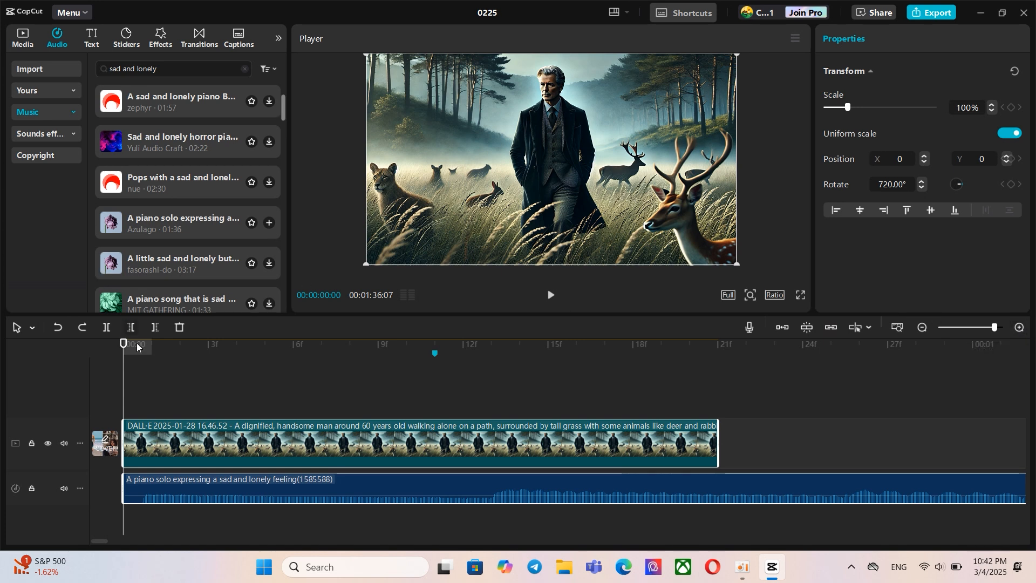
{"action": "left_click", "coordinate": [206, 444]}
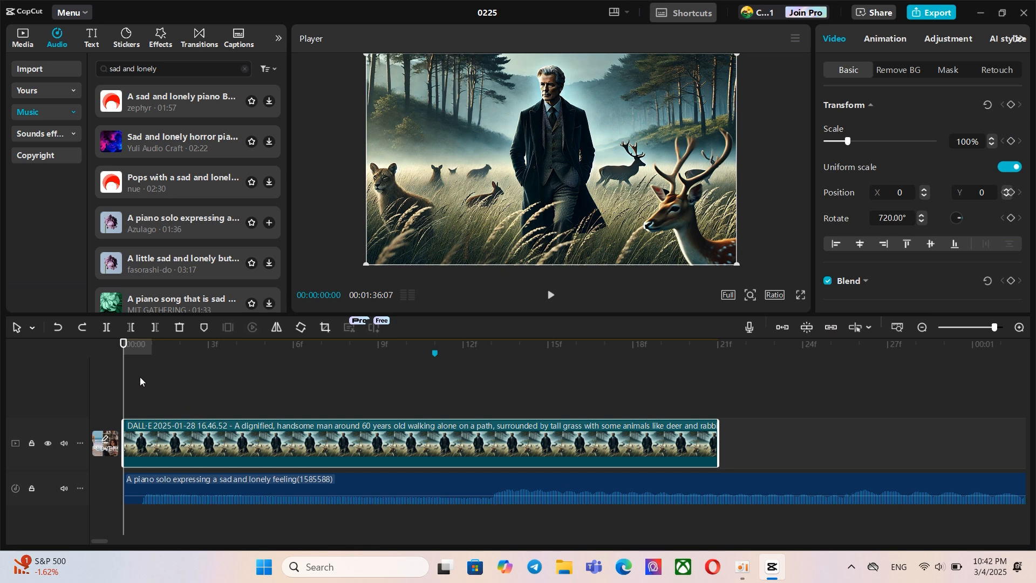
{"action": "left_click_drag", "start_coordinate": [124, 381], "coordinate": [166, 379]}
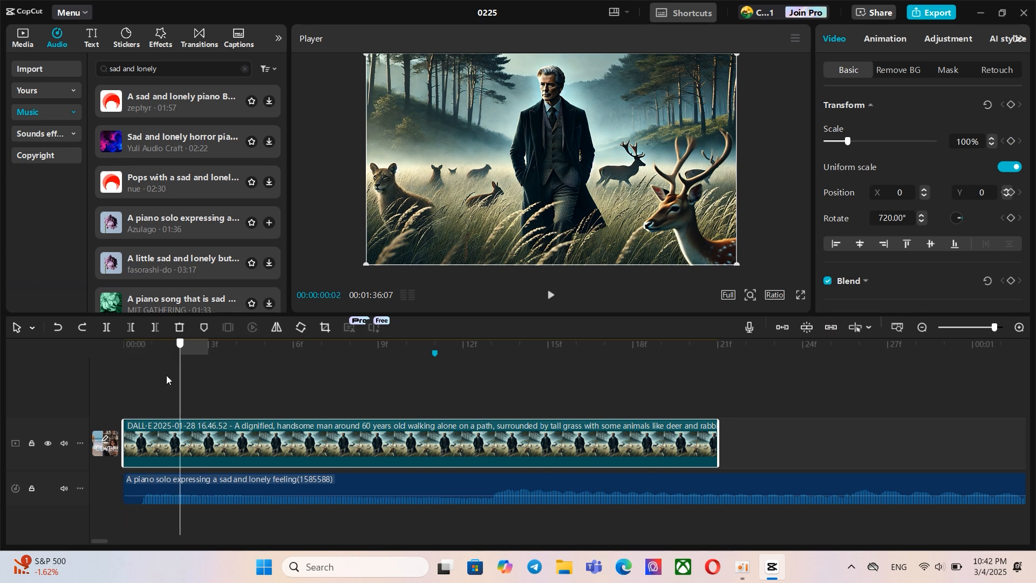
{"action": "left_click", "coordinate": [203, 330]}
Add two more markers to the image clip, at 5f and at 7f.
{"action": "left_click_drag", "start_coordinate": [182, 387], "coordinate": [247, 364]}
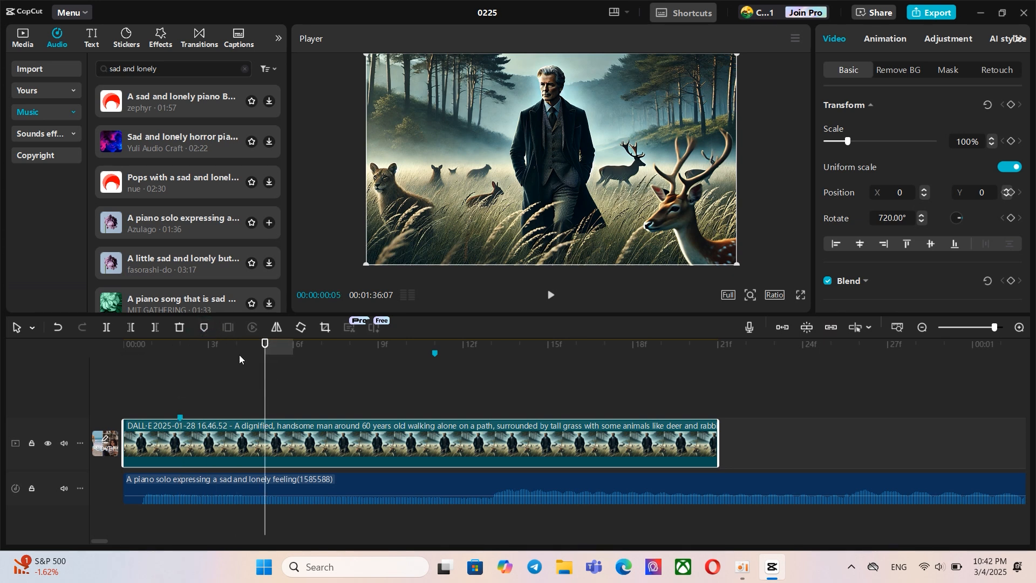
{"action": "left_click", "coordinate": [206, 329]}
{"action": "left_click_drag", "start_coordinate": [265, 372], "coordinate": [320, 378]}
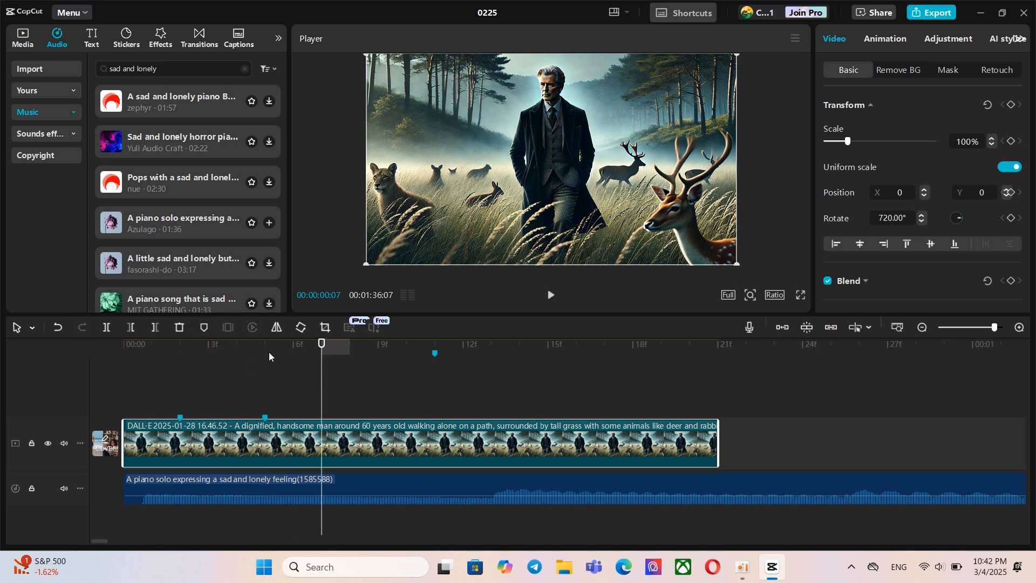
{"action": "left_click", "coordinate": [205, 329]}
Move the image clip's 5f marker to 4f and delete the markers at 7f and 4f.
{"action": "left_click_drag", "start_coordinate": [266, 417], "coordinate": [235, 416]}
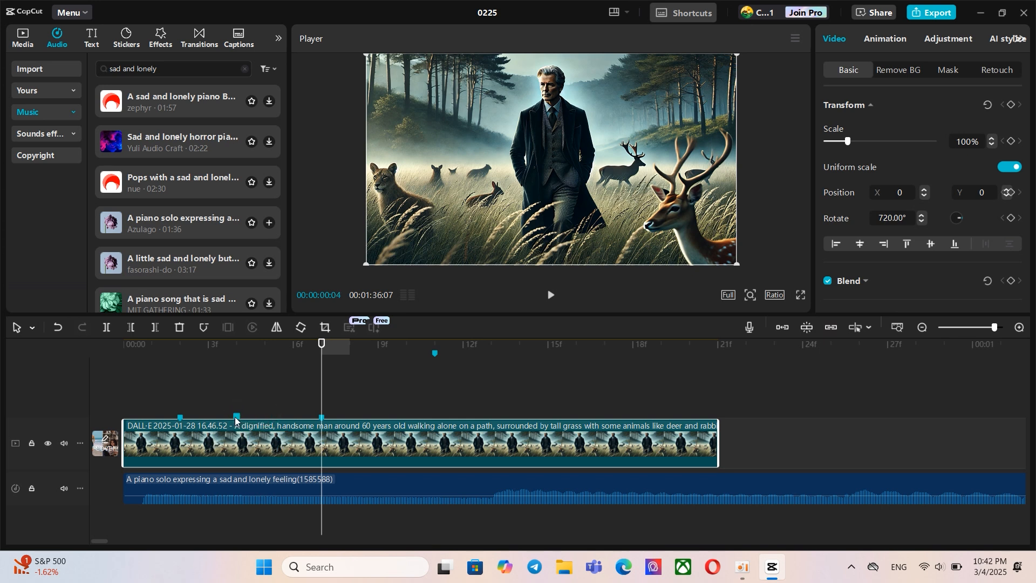
{"action": "left_click", "coordinate": [203, 327]}
{"action": "left_click", "coordinate": [238, 348]}
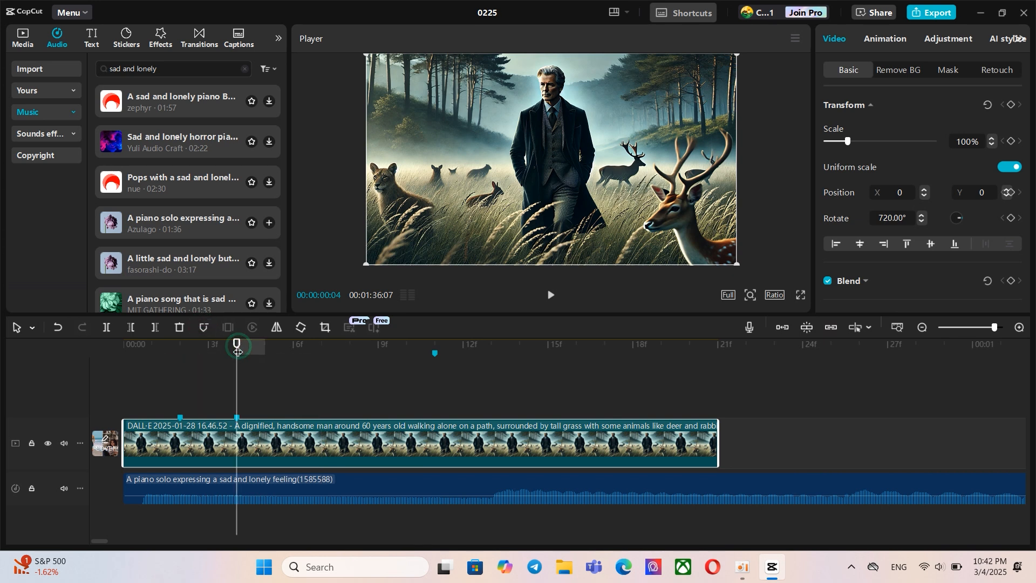
{"action": "left_click", "coordinate": [204, 328]}
{"action": "left_click", "coordinate": [264, 394]}
{"action": "left_click_drag", "start_coordinate": [253, 414], "coordinate": [224, 459]}
{"action": "left_click", "coordinate": [237, 438]}
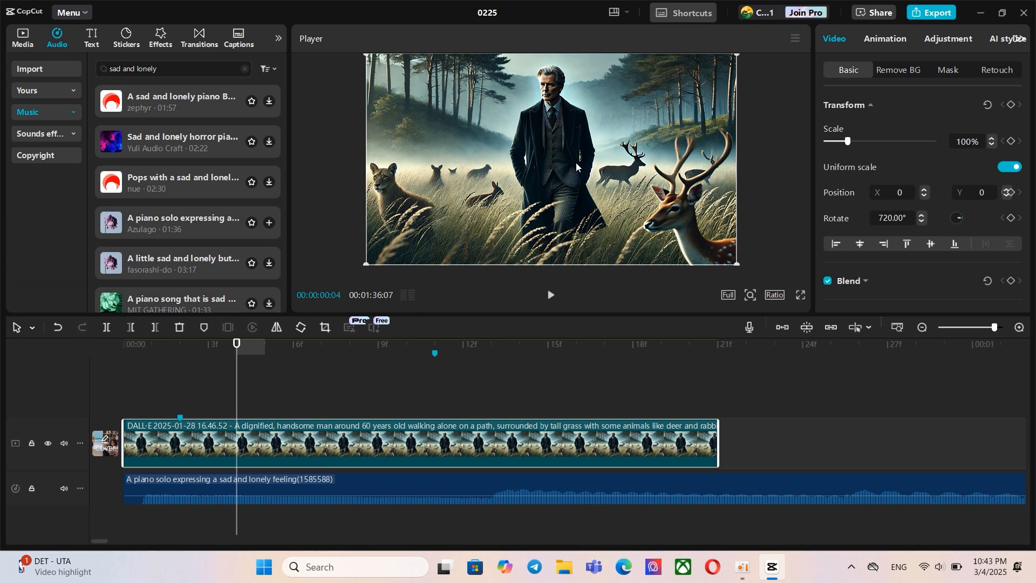
Mirror the image clip horizontally, toggling the flip off and on again, and rotate the clip to 900°.
{"action": "left_click", "coordinate": [282, 328]}
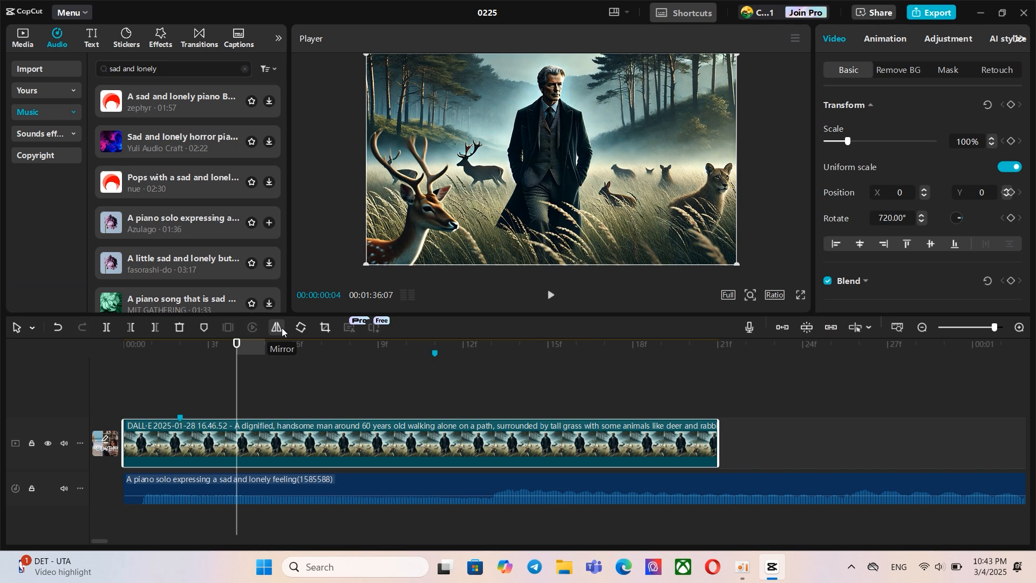
{"action": "left_click", "coordinate": [276, 327]}
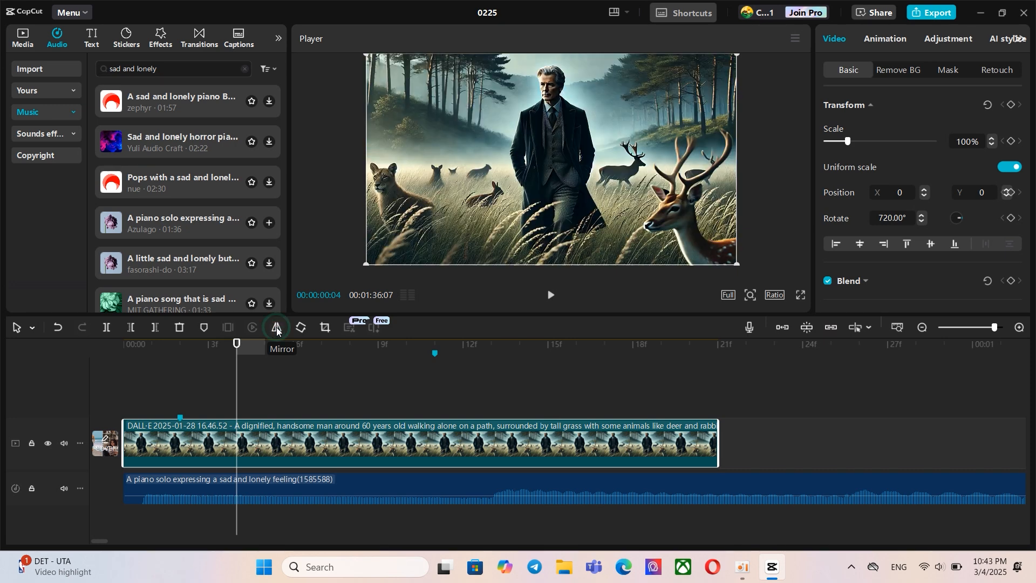
{"action": "left_click", "coordinate": [277, 327]}
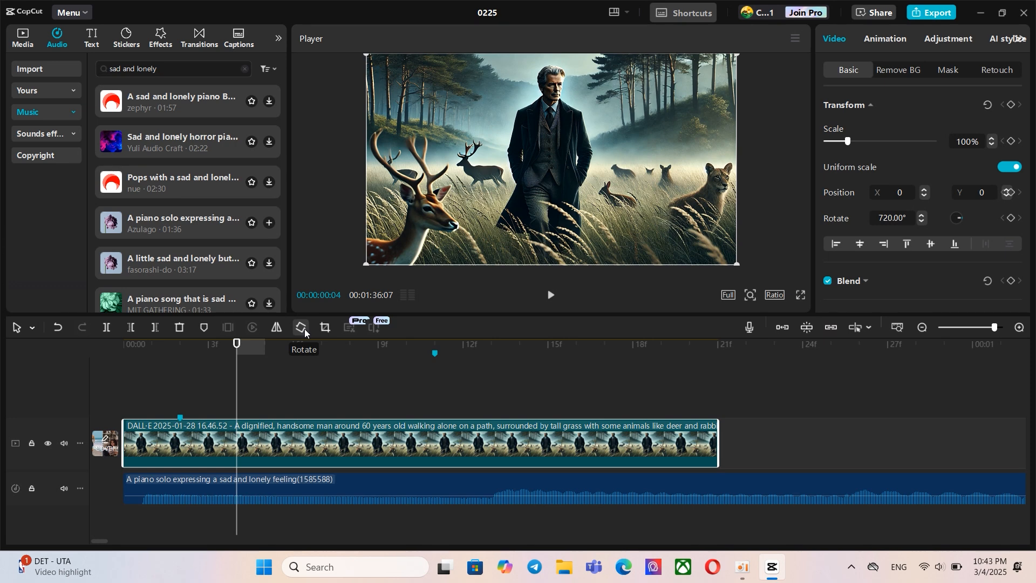
{"action": "left_click", "coordinate": [303, 328]}
{"action": "left_click", "coordinate": [303, 328]}
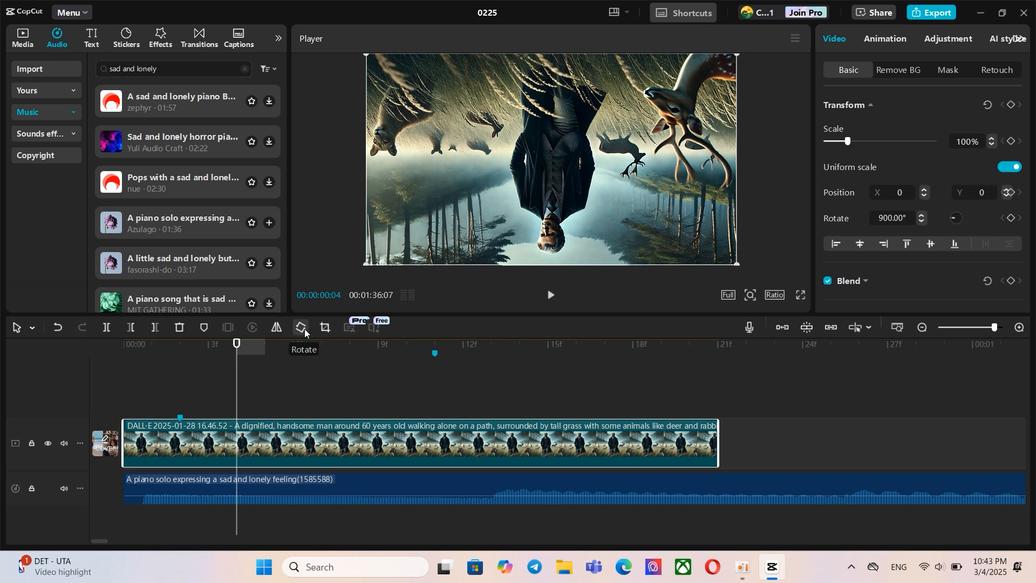
Continue rotating the image clip in 90° increments to 1080°.
{"action": "left_click", "coordinate": [302, 328]}
{"action": "left_click", "coordinate": [302, 327]}
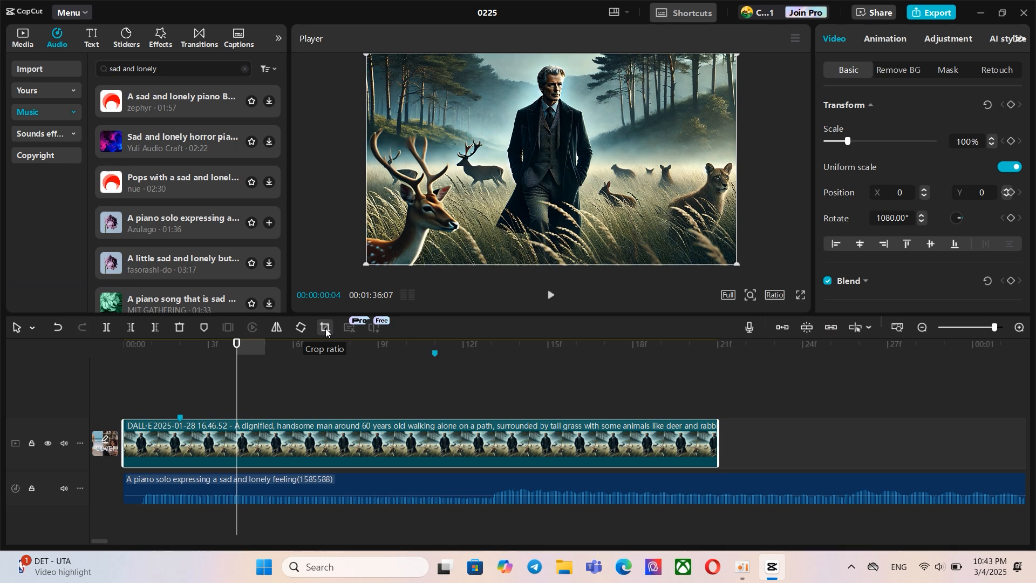
Crop a strip off both sides of the image clip with the Free crop ratio, and undo the crop.
{"action": "left_click", "coordinate": [325, 328]}
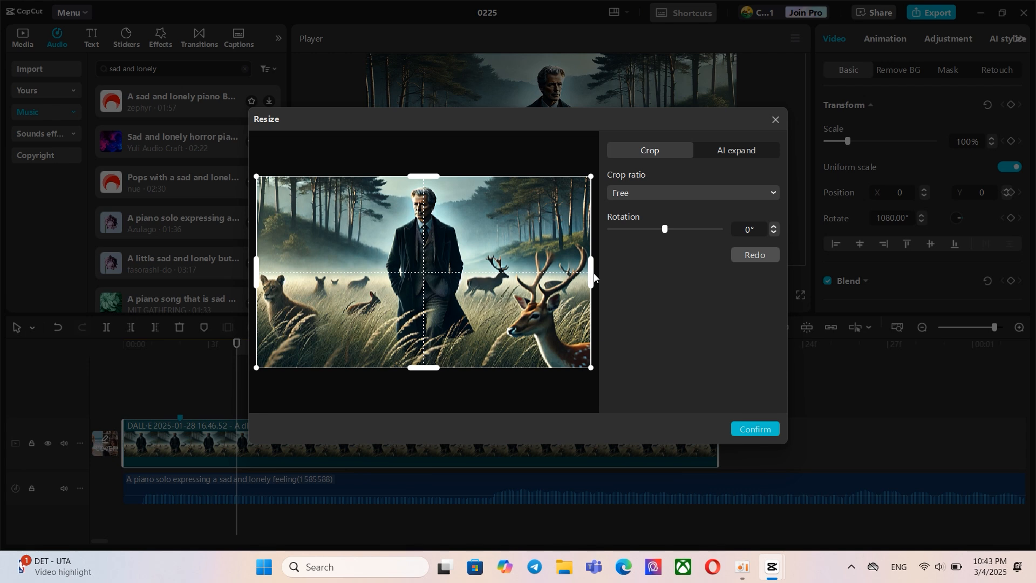
{"action": "left_click_drag", "start_coordinate": [592, 275], "coordinate": [536, 276]}
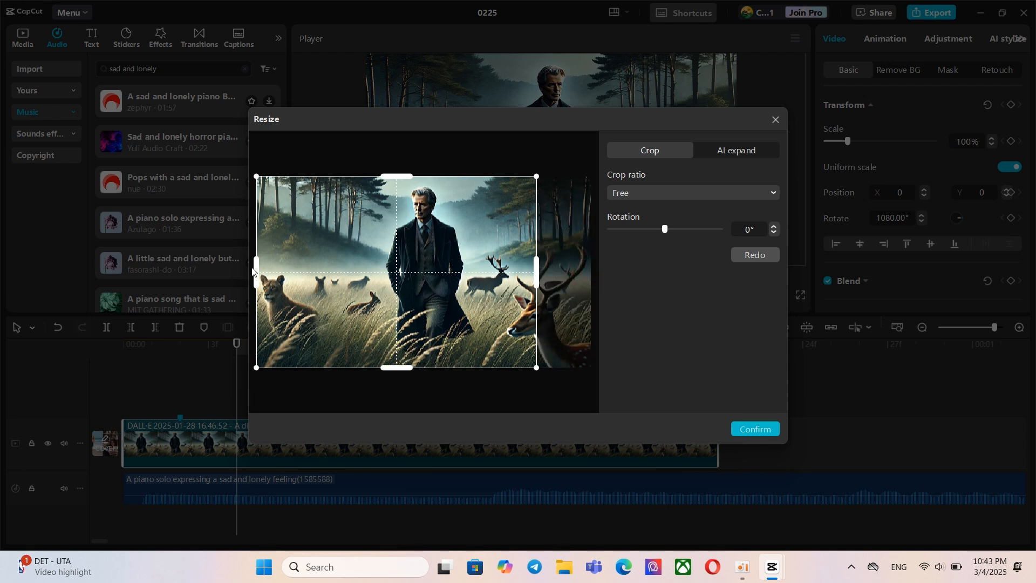
{"action": "mouse_move", "coordinate": [257, 273]}
{"action": "left_mouse_down"}
{"action": "mouse_move", "coordinate": [286, 276]}
{"action": "mouse_move", "coordinate": [273, 279]}
{"action": "left_mouse_up"}
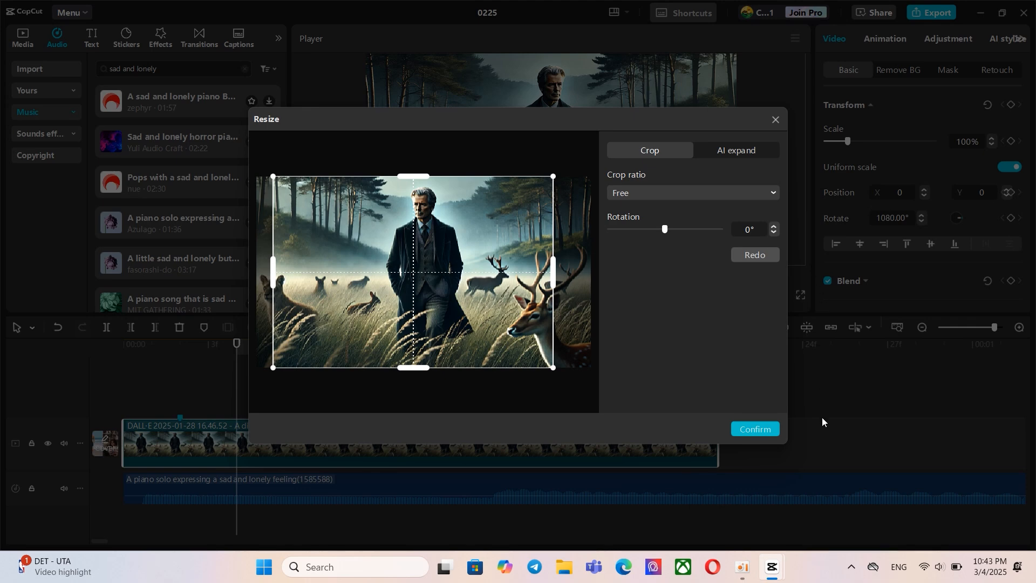
{"action": "left_click", "coordinate": [762, 429]}
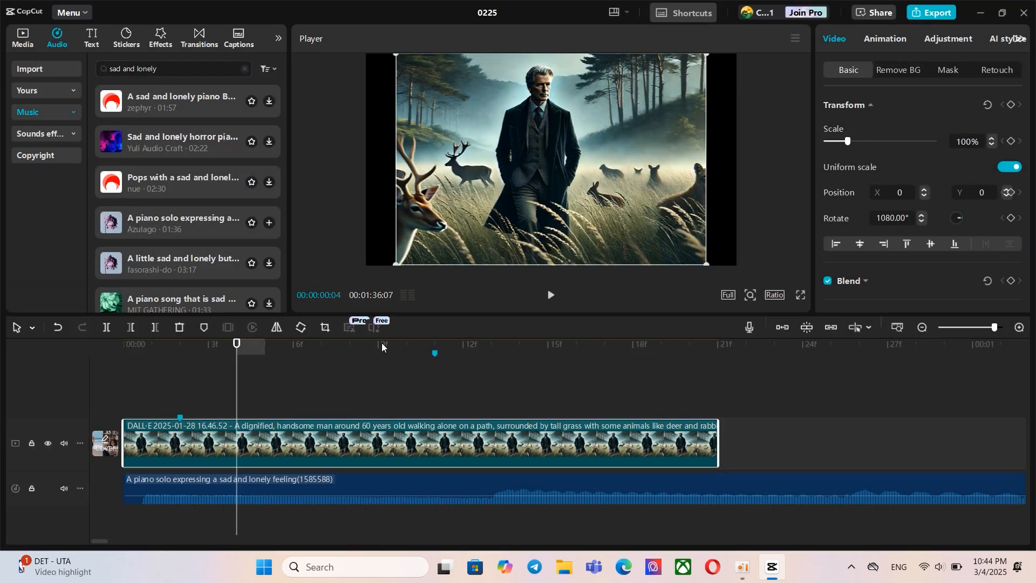
{"action": "key", "text": "ctrl+z"}
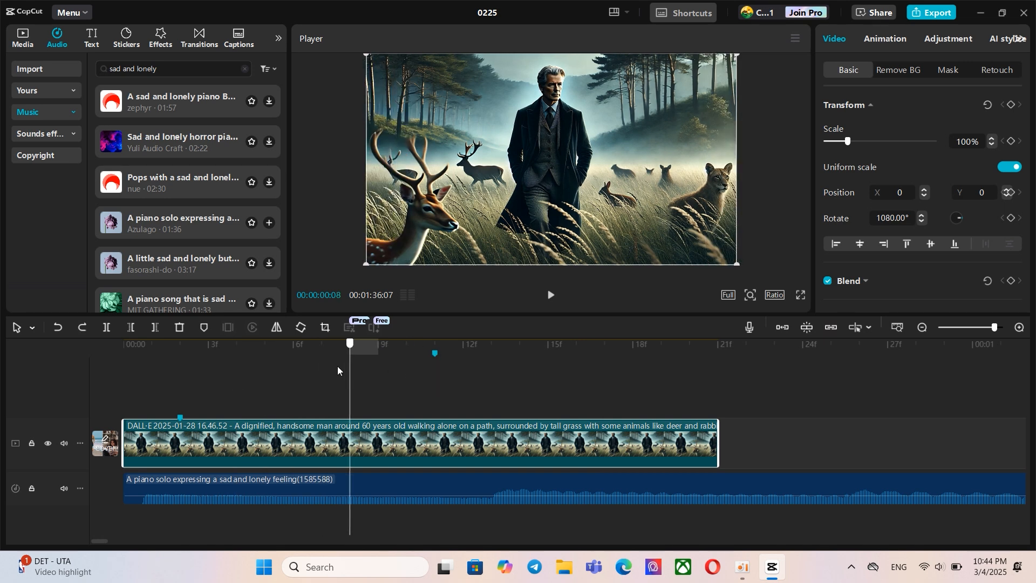
{"action": "left_click", "coordinate": [160, 348]}
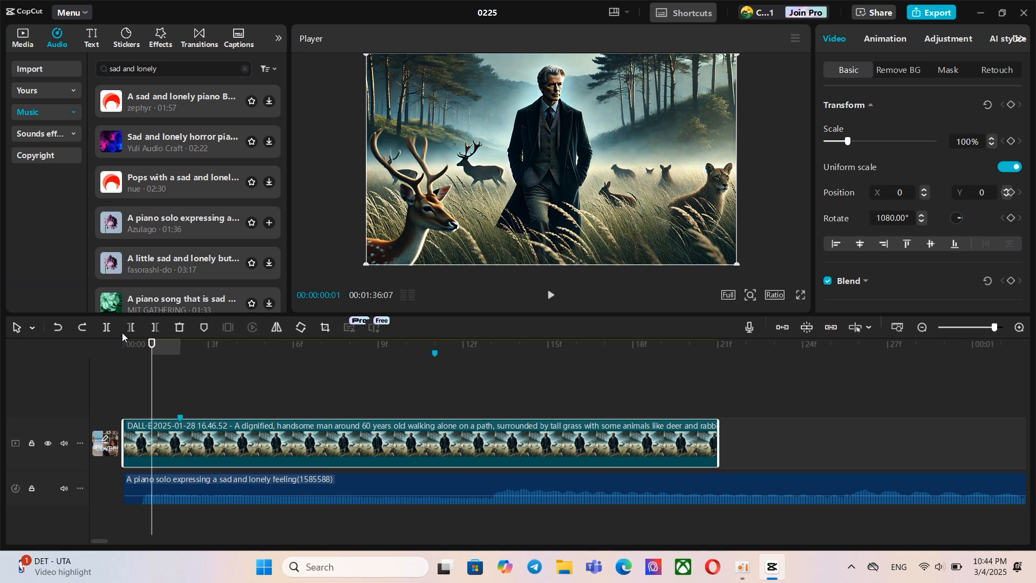
{"action": "left_click", "coordinate": [32, 328]}
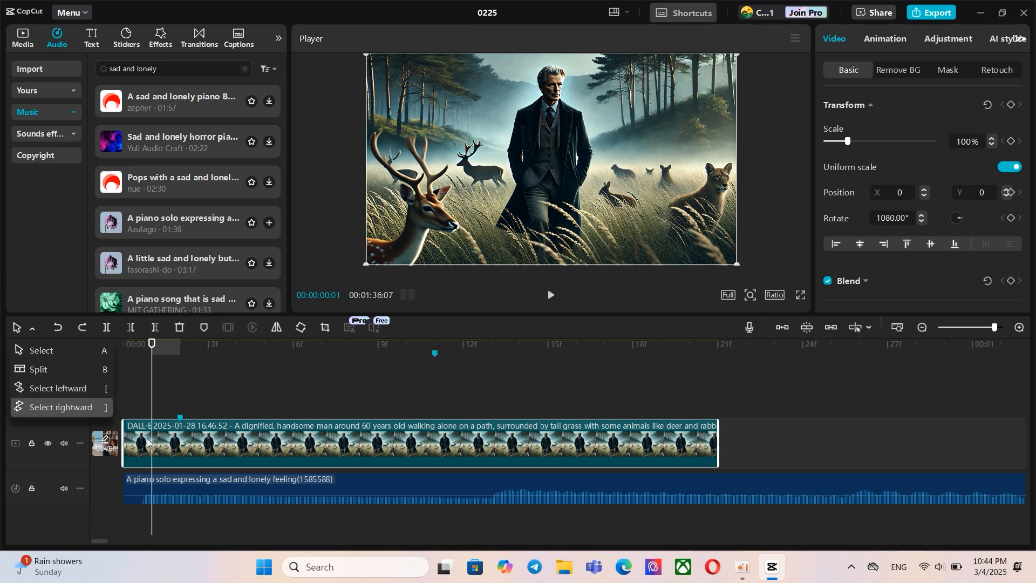
{"action": "left_click_drag", "start_coordinate": [186, 451], "coordinate": [219, 449]}
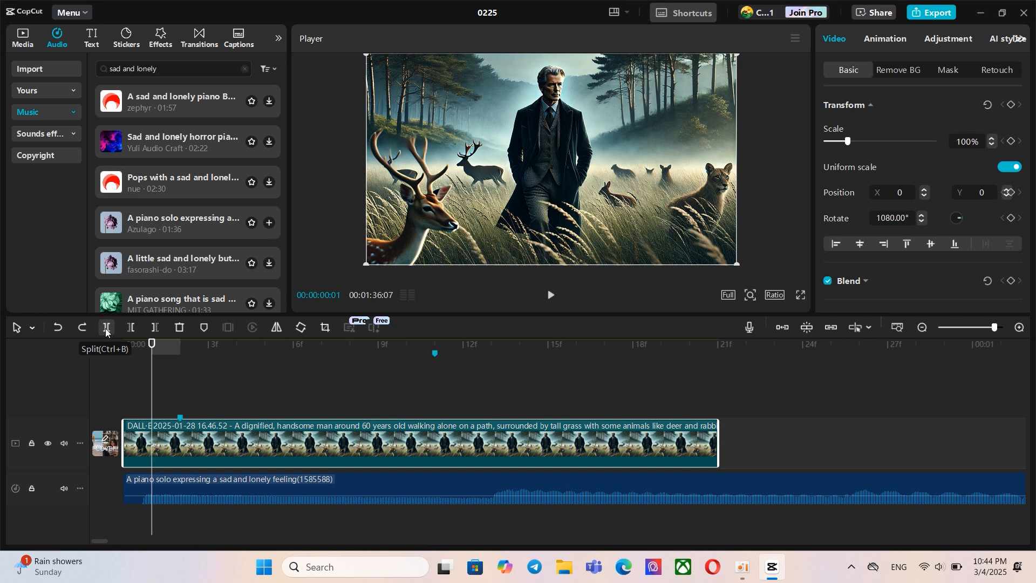
{"action": "left_click_drag", "start_coordinate": [152, 357], "coordinate": [229, 363]}
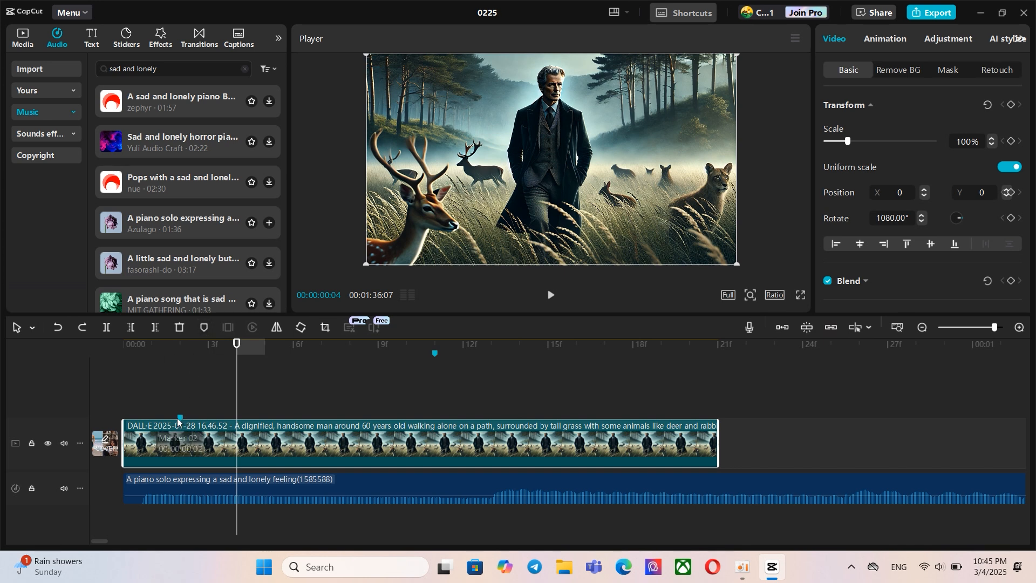
Mirror the image clip horizontally, toggling the flip on, off and on again, and rotate the clip to 1440°.
{"action": "left_click", "coordinate": [278, 326]}
{"action": "left_click", "coordinate": [278, 326]}
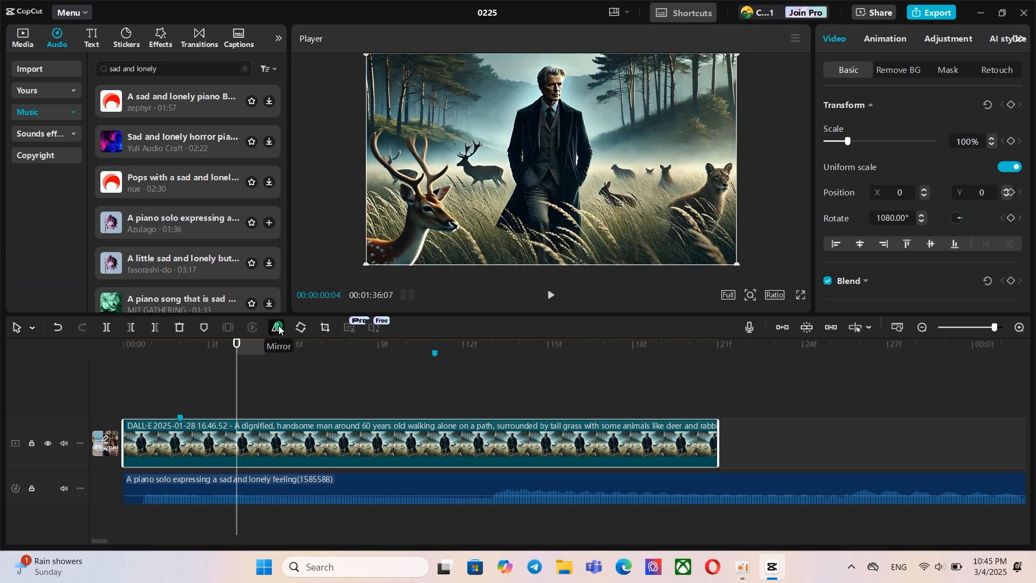
{"action": "left_click", "coordinate": [279, 327]}
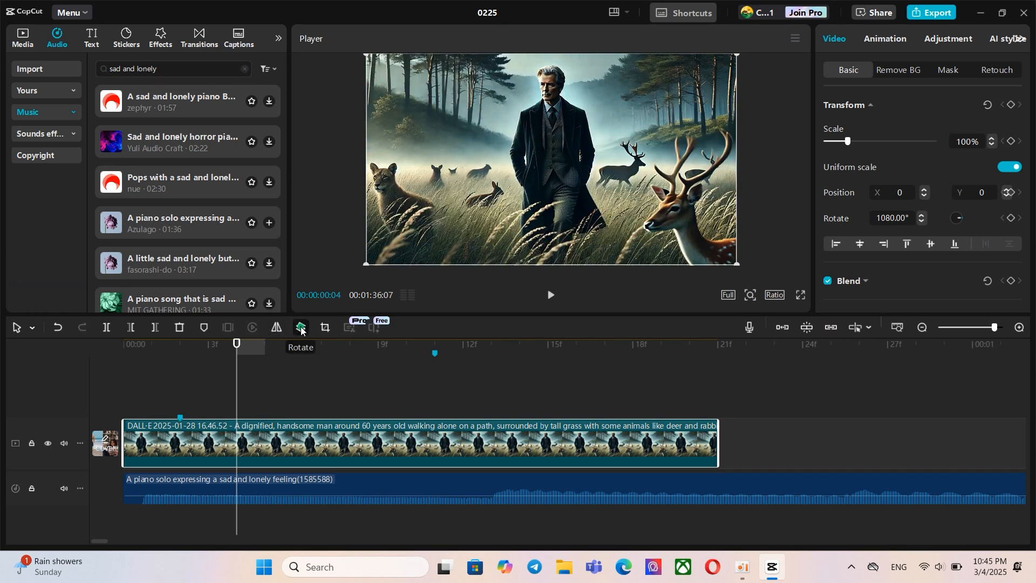
{"action": "left_click", "coordinate": [301, 328]}
{"action": "left_click", "coordinate": [301, 327]}
{"action": "left_click", "coordinate": [301, 327]}
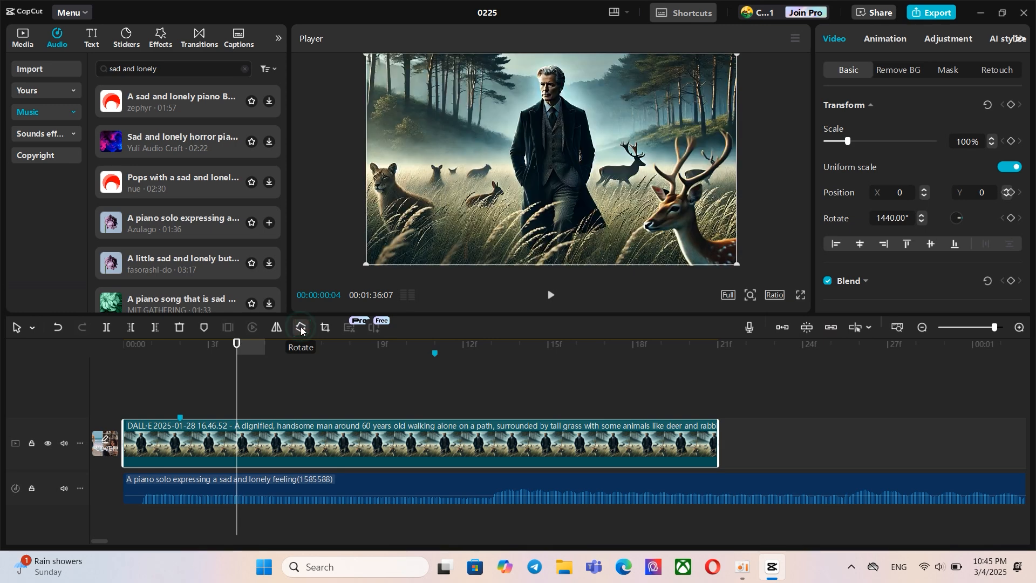